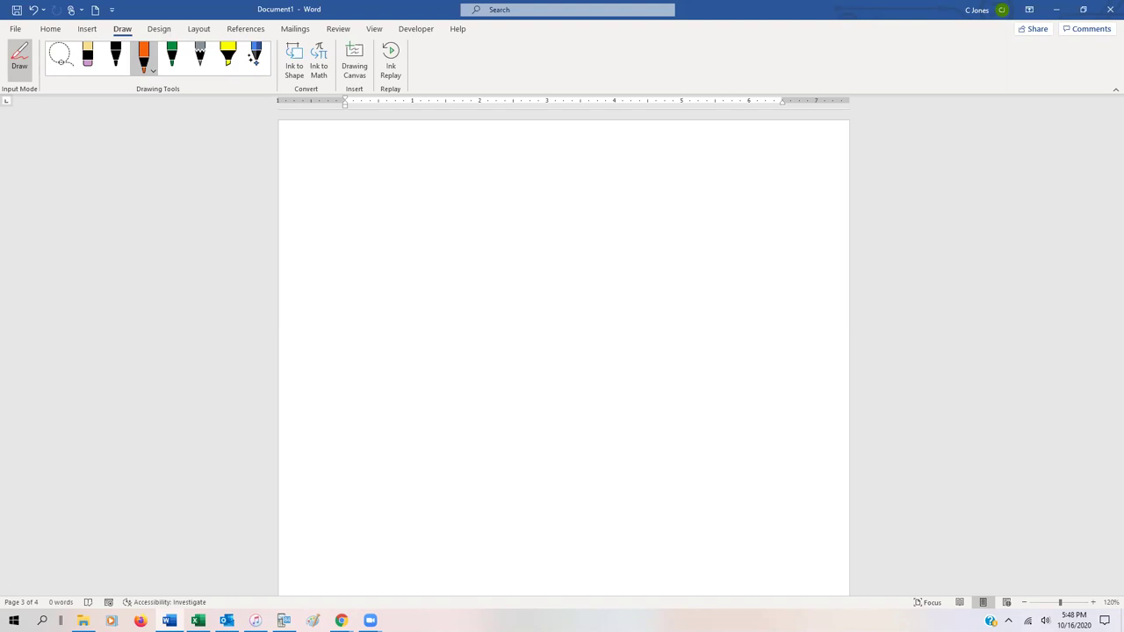
# With the black pen, handwrite μ = λ, σ = √λ on the first line.
pyautogui.click(114, 58)
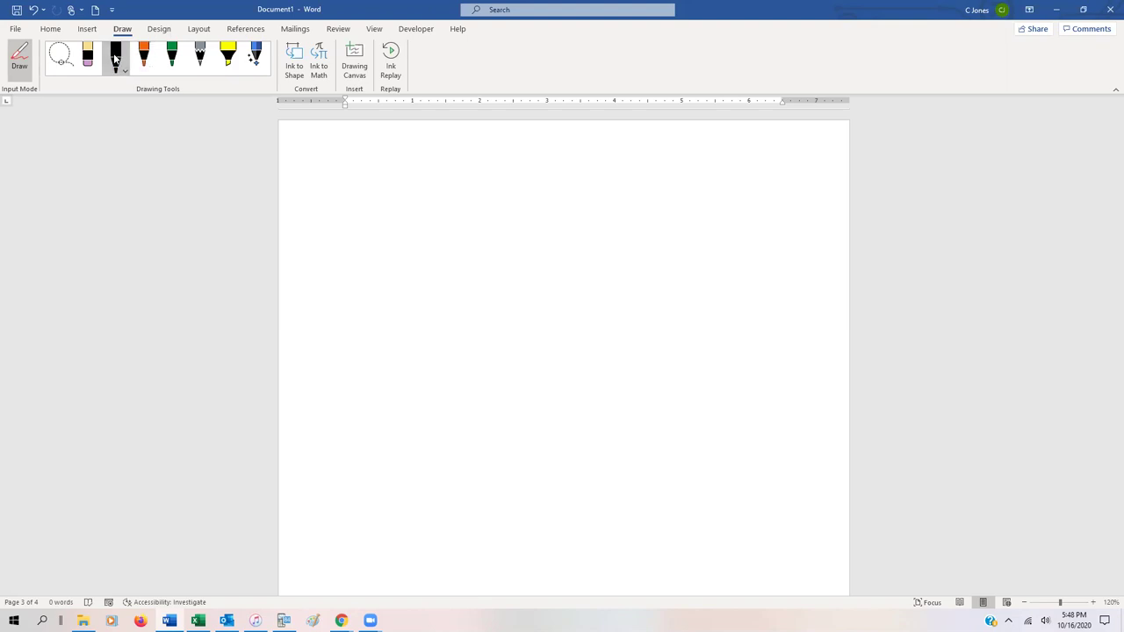
pyautogui.moveTo(327, 159); pyautogui.dragTo(352, 193)
pyautogui.moveTo(342, 173)
pyautogui.mouseDown()
pyautogui.moveTo(329, 197)
pyautogui.moveTo(304, 178)
pyautogui.mouseUp()
pyautogui.moveTo(308, 178); pyautogui.dragTo(313, 179)
pyautogui.moveTo(382, 196); pyautogui.dragTo(378, 213)
pyautogui.moveTo(401, 183); pyautogui.dragTo(445, 174)
pyautogui.moveTo(437, 182)
pyautogui.mouseDown()
pyautogui.moveTo(515, 152)
pyautogui.moveTo(500, 183)
pyautogui.mouseUp()
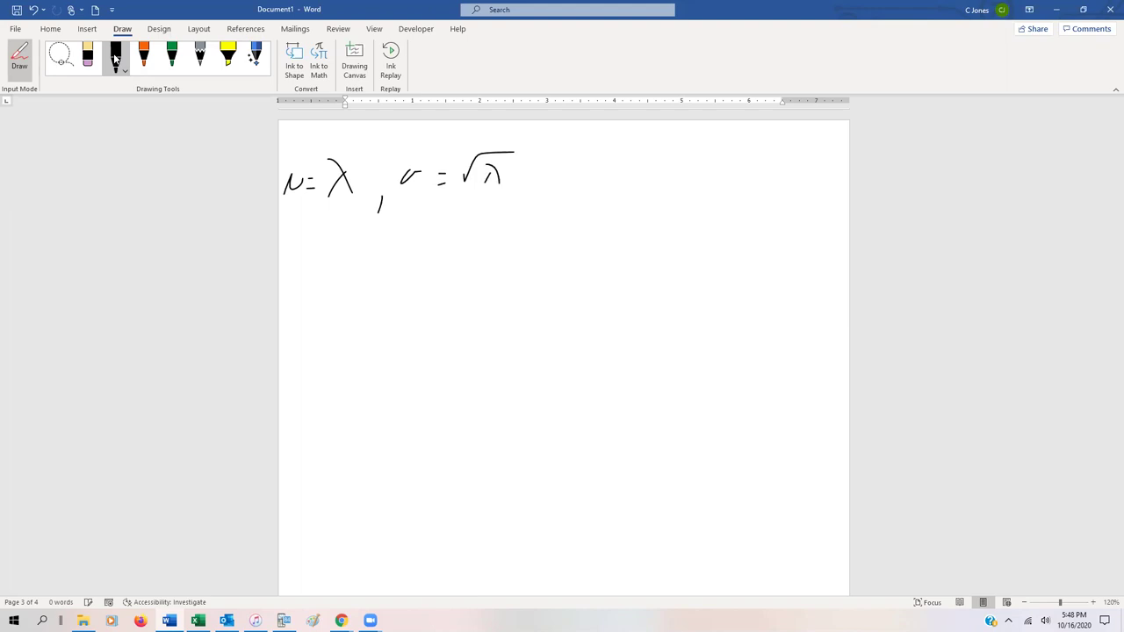
# Handwrite the Poisson formula P(x) = λ^x e^-λ / x! on the second line.
pyautogui.moveTo(302, 283)
pyautogui.mouseDown()
pyautogui.moveTo(314, 246)
pyautogui.moveTo(304, 261)
pyautogui.mouseUp()
pyautogui.moveTo(344, 245)
pyautogui.mouseDown()
pyautogui.moveTo(337, 279)
pyautogui.moveTo(366, 272)
pyautogui.mouseUp()
pyautogui.moveTo(364, 252)
pyautogui.mouseDown()
pyautogui.moveTo(350, 272)
pyautogui.moveTo(377, 268)
pyautogui.mouseUp()
pyautogui.moveTo(389, 242)
pyautogui.mouseDown()
pyautogui.moveTo(402, 261)
pyautogui.moveTo(471, 247)
pyautogui.moveTo(430, 249)
pyautogui.mouseUp()
pyautogui.moveTo(423, 238); pyautogui.dragTo(417, 249)
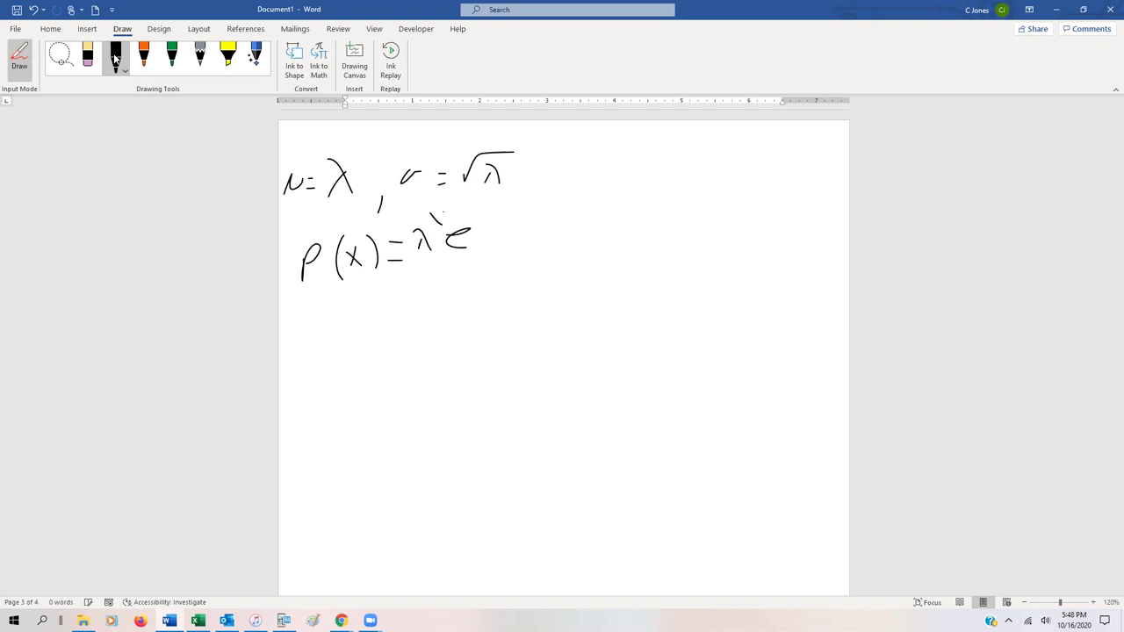
pyautogui.moveTo(475, 219); pyautogui.dragTo(483, 218)
pyautogui.moveTo(495, 208)
pyautogui.mouseDown()
pyautogui.moveTo(509, 222)
pyautogui.moveTo(496, 222)
pyautogui.mouseUp()
pyautogui.moveTo(420, 260)
pyautogui.mouseDown()
pyautogui.moveTo(515, 253)
pyautogui.moveTo(466, 290)
pyautogui.mouseUp()
pyautogui.moveTo(460, 271)
pyautogui.mouseDown()
pyautogui.moveTo(452, 285)
pyautogui.moveTo(475, 275)
pyautogui.mouseUp()
pyautogui.moveTo(472, 291); pyautogui.dragTo(478, 297)
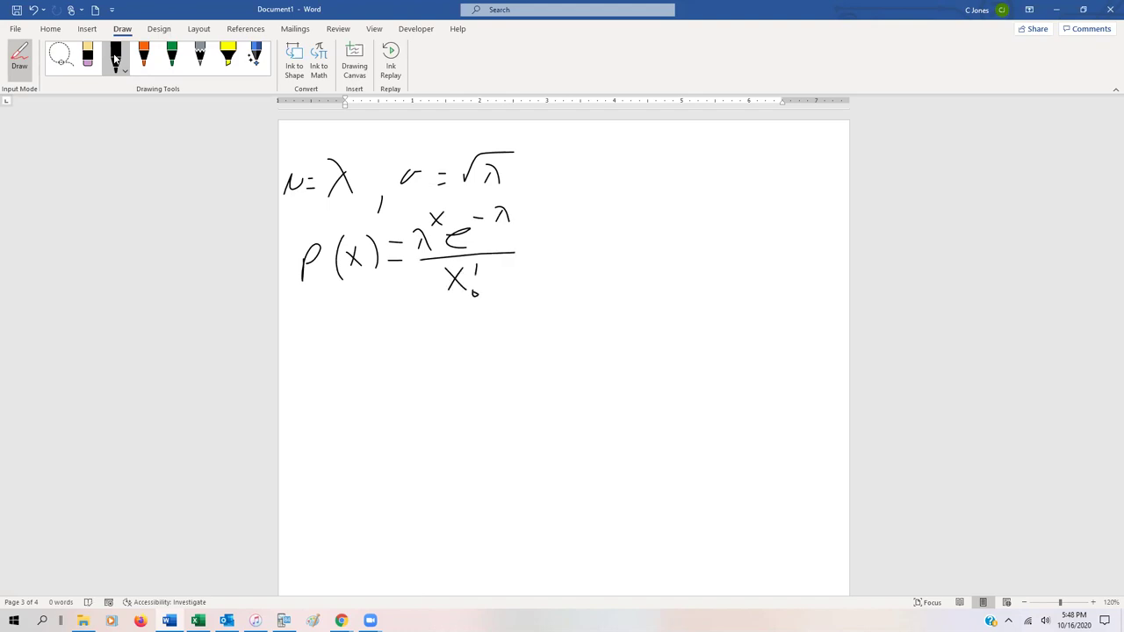
# Write λ = 20 beside the formulas.
pyautogui.moveTo(630, 187); pyautogui.dragTo(673, 227)
pyautogui.moveTo(656, 205)
pyautogui.mouseDown()
pyautogui.moveTo(637, 236)
pyautogui.moveTo(696, 196)
pyautogui.mouseUp()
pyautogui.moveTo(678, 209)
pyautogui.mouseDown()
pyautogui.moveTo(752, 216)
pyautogui.moveTo(789, 190)
pyautogui.mouseUp()
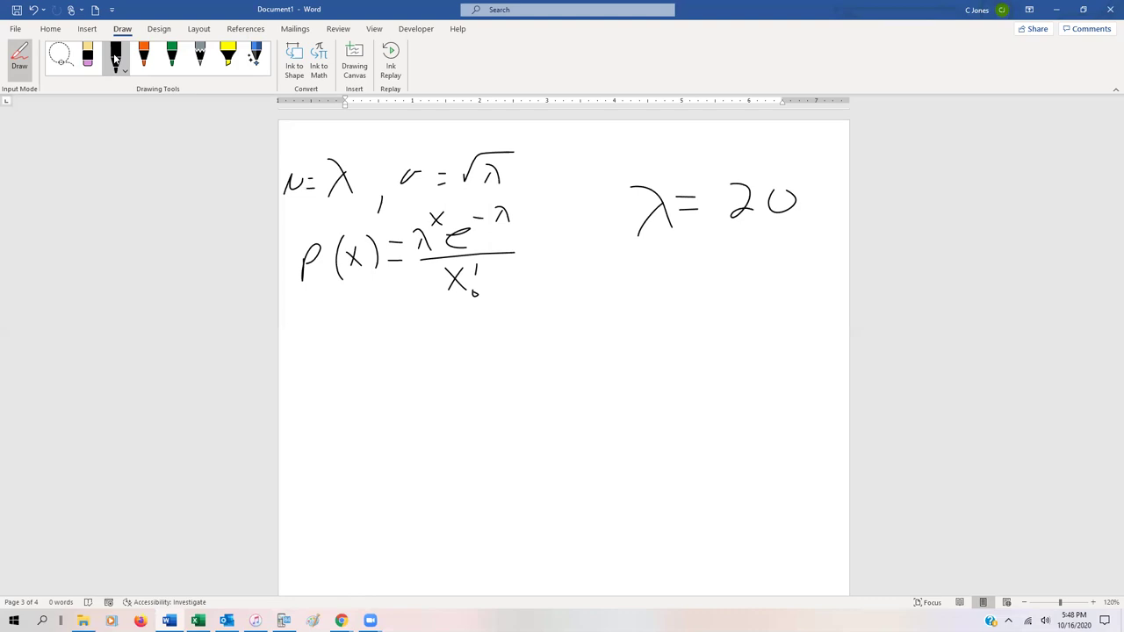
# Handwrite P(16) = ? under λ = 20.
pyautogui.moveTo(627, 269); pyautogui.dragTo(625, 297)
pyautogui.moveTo(656, 257); pyautogui.dragTo(652, 296)
pyautogui.moveTo(685, 262)
pyautogui.mouseDown()
pyautogui.moveTo(675, 278)
pyautogui.moveTo(699, 298)
pyautogui.moveTo(747, 268)
pyautogui.mouseUp()
pyautogui.moveTo(727, 288); pyautogui.dragTo(745, 287)
pyautogui.moveTo(767, 260); pyautogui.dragTo(775, 259)
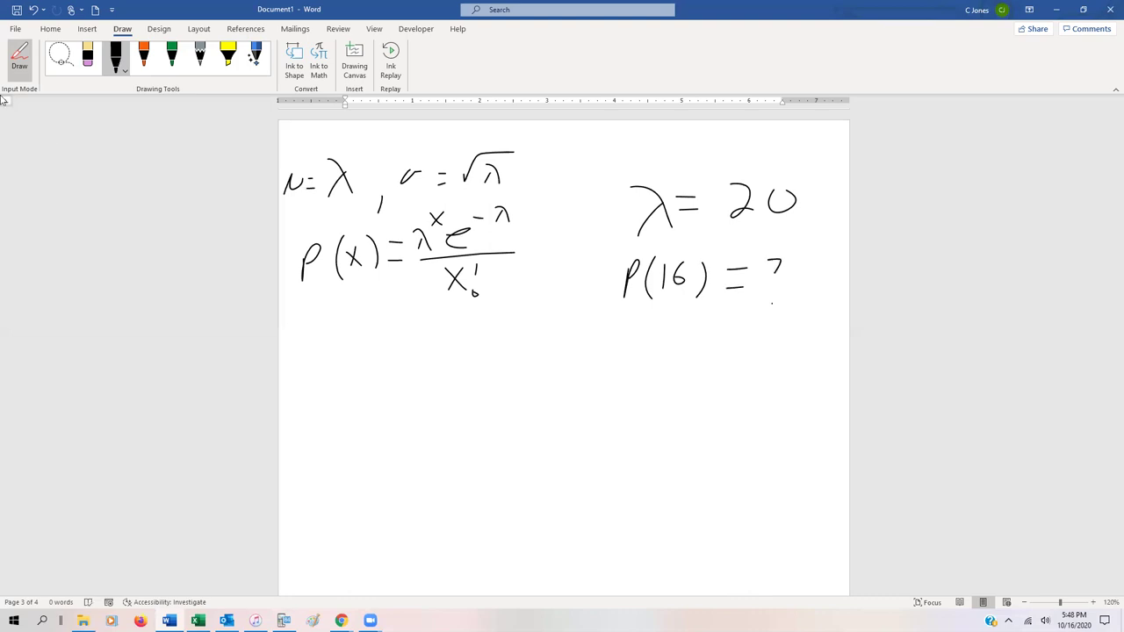
# Below the formula, handwrite the substitution P(16) = 20^16 e^-20 / 16!
pyautogui.scroll(-1, 857, 242)
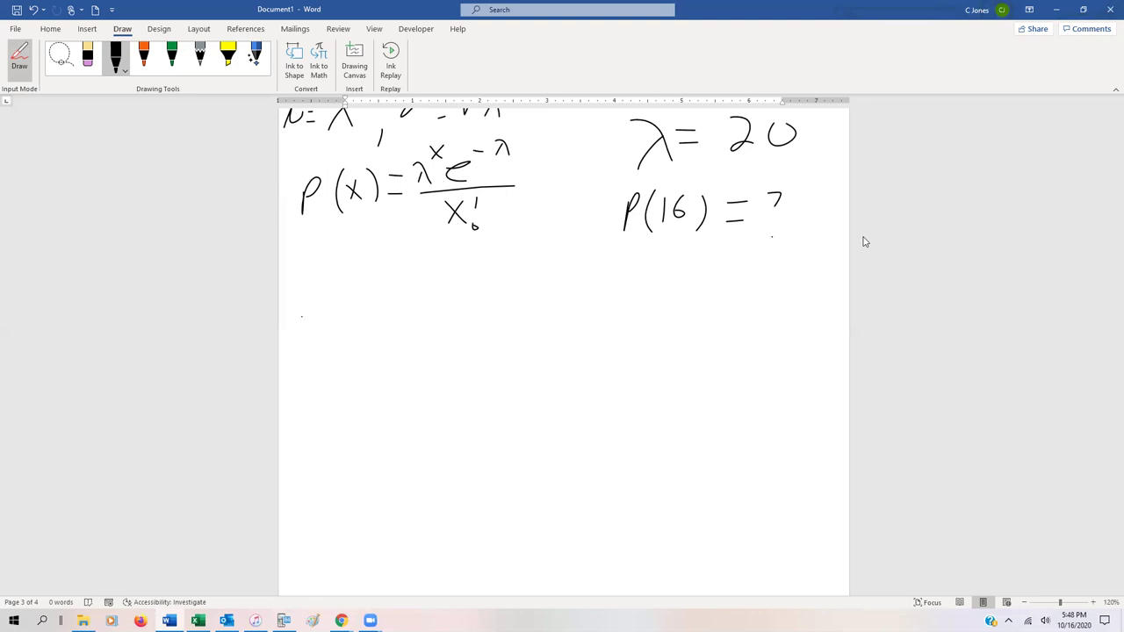
pyautogui.moveTo(301, 317)
pyautogui.mouseDown()
pyautogui.moveTo(304, 337)
pyautogui.moveTo(328, 343)
pyautogui.mouseUp()
pyautogui.moveTo(344, 314)
pyautogui.mouseDown()
pyautogui.moveTo(347, 339)
pyautogui.moveTo(352, 327)
pyautogui.moveTo(367, 342)
pyautogui.mouseUp()
pyautogui.moveTo(396, 312); pyautogui.dragTo(414, 329)
pyautogui.moveTo(446, 282)
pyautogui.mouseDown()
pyautogui.moveTo(459, 298)
pyautogui.moveTo(505, 265)
pyautogui.moveTo(534, 297)
pyautogui.moveTo(544, 264)
pyautogui.mouseUp()
pyautogui.moveTo(560, 256); pyautogui.dragTo(587, 258)
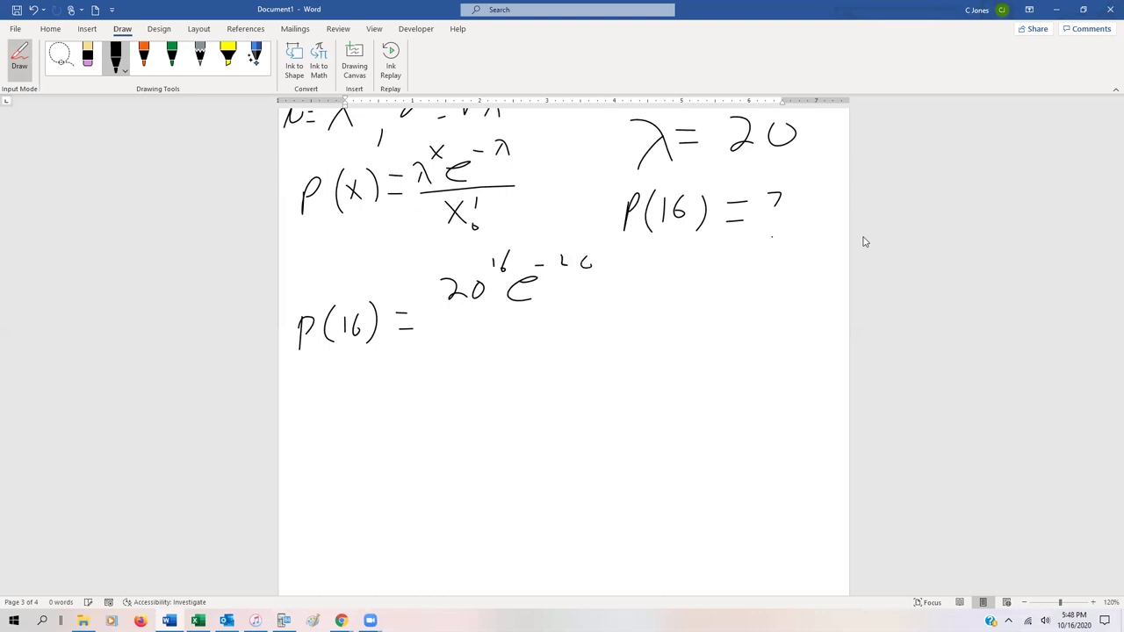
pyautogui.moveTo(444, 313); pyautogui.dragTo(584, 304)
pyautogui.moveTo(482, 325); pyautogui.dragTo(482, 355)
pyautogui.moveTo(510, 324)
pyautogui.mouseDown()
pyautogui.moveTo(500, 348)
pyautogui.moveTo(512, 345)
pyautogui.mouseUp()
pyautogui.moveTo(532, 320); pyautogui.dragTo(532, 354)
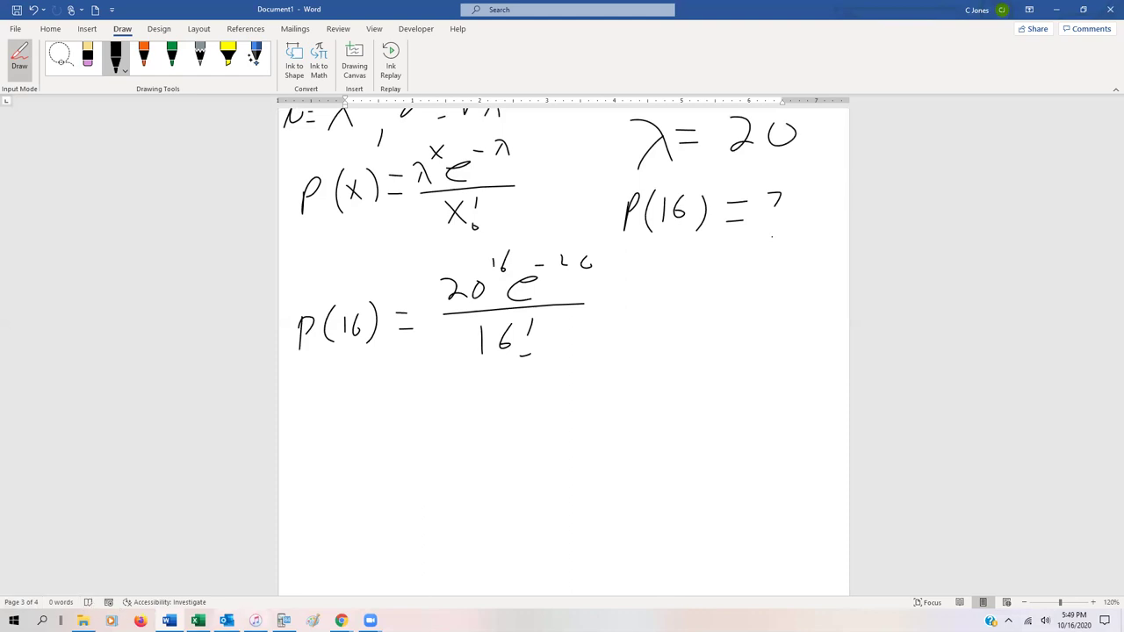
# In TI-SmartView, enter 20^16 * e^(-20) as the numerator.
pyautogui.hotkey('alt', 'Tab')
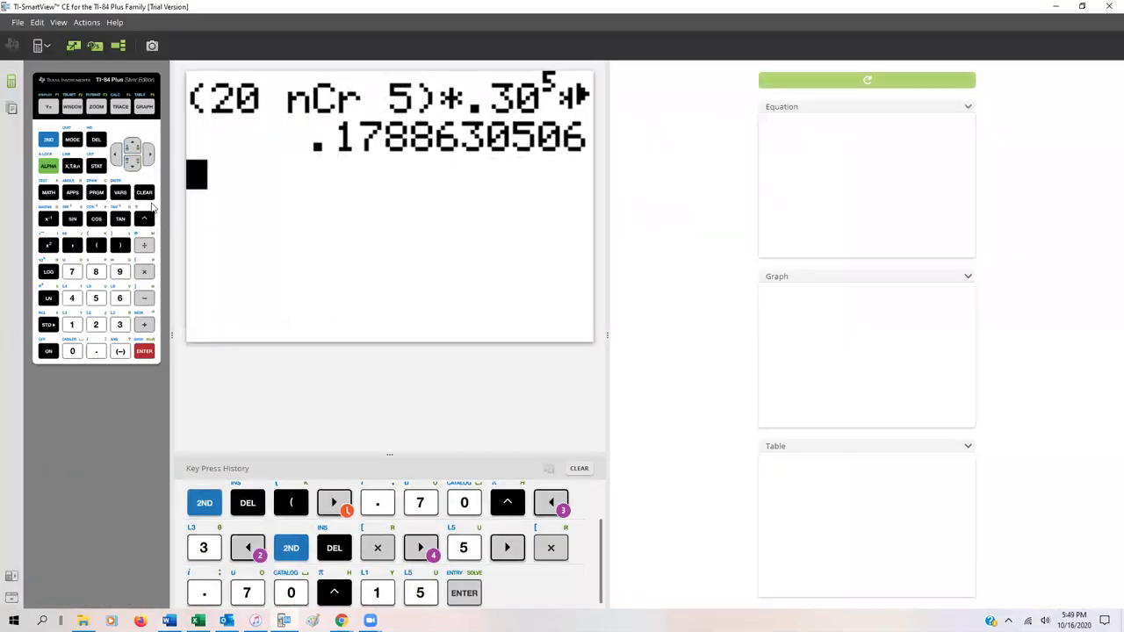
pyautogui.write('20^')
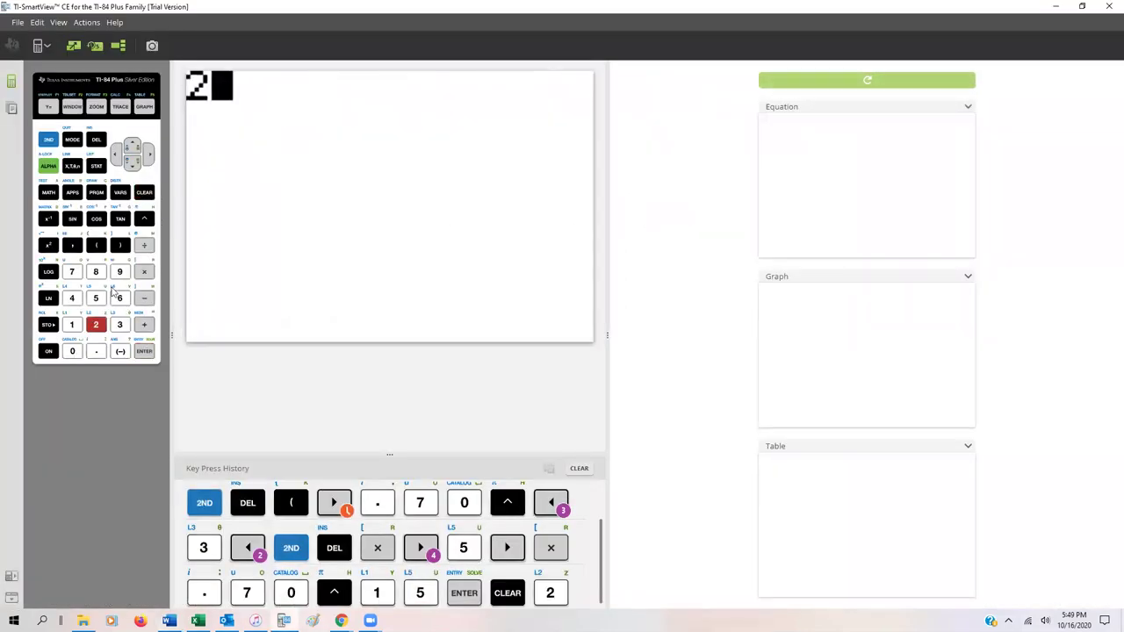
pyautogui.click(72, 325)
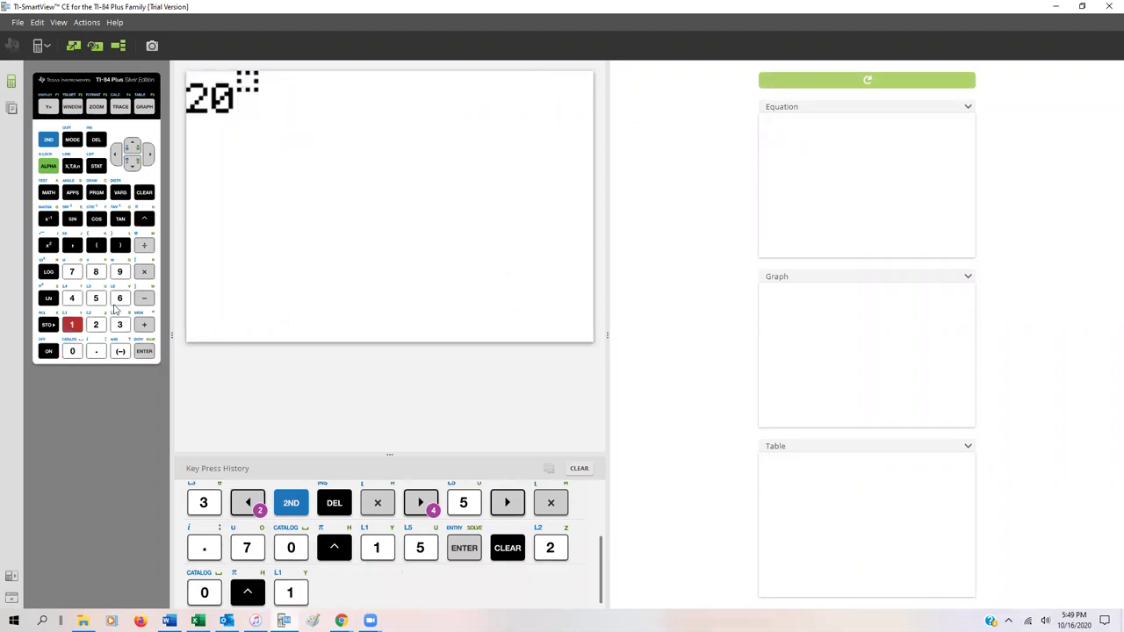
pyautogui.click(120, 298)
pyautogui.click(150, 156)
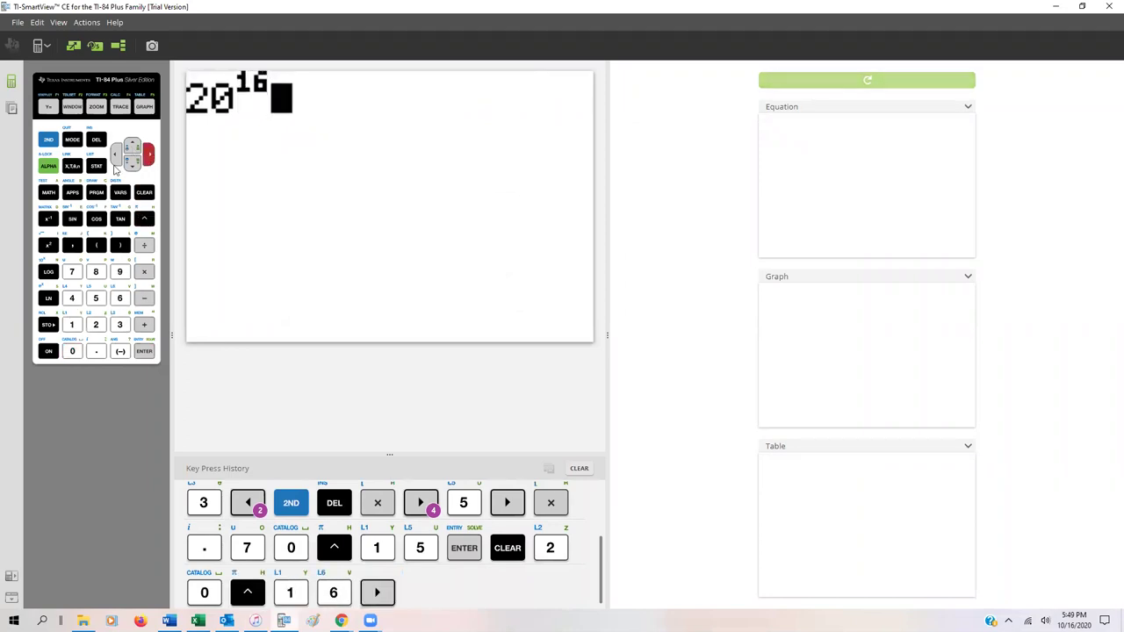
pyautogui.click(144, 271)
pyautogui.click(48, 141)
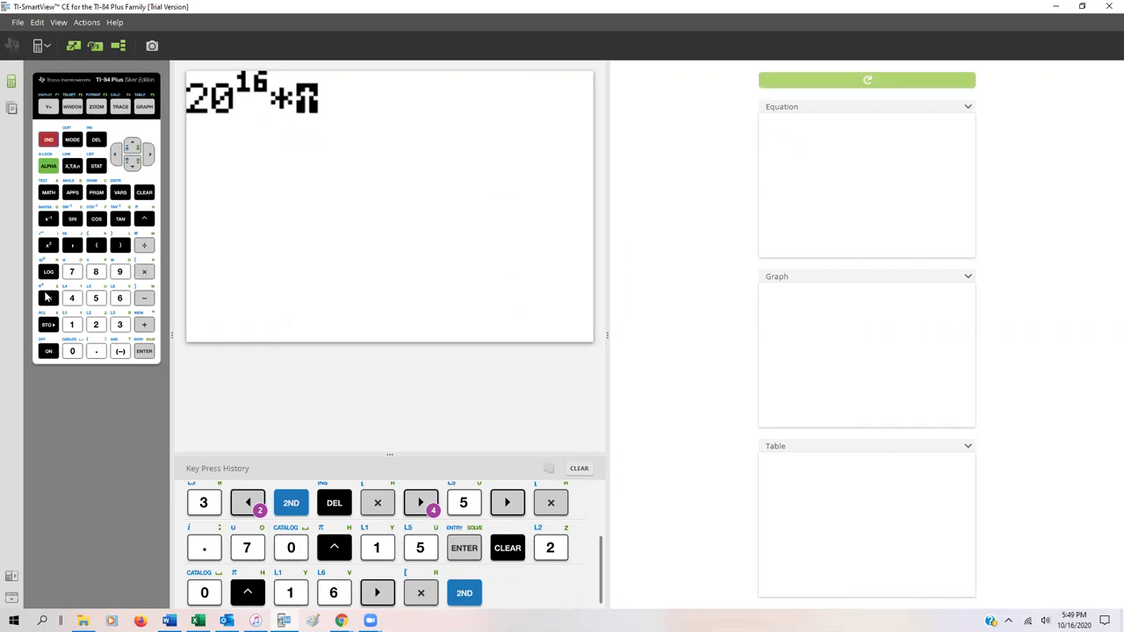
pyautogui.click(48, 298)
pyautogui.click(120, 353)
pyautogui.click(96, 325)
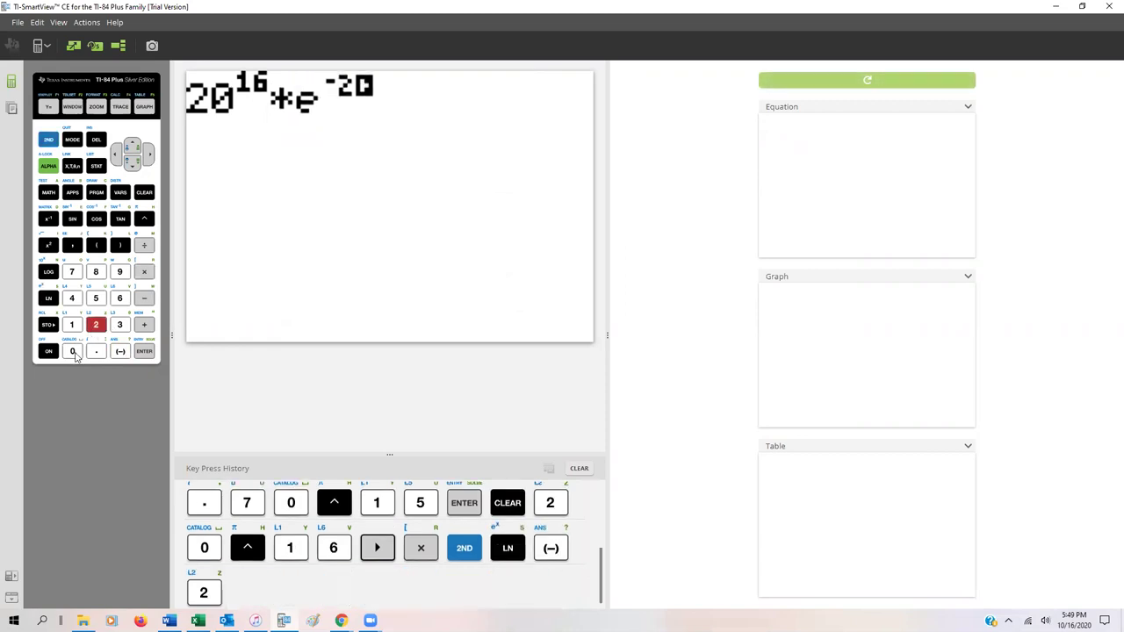
pyautogui.click(73, 352)
# Divide by 16! from the MATH PRB menu and evaluate to .0645610669.
pyautogui.click(149, 158)
pyautogui.click(144, 245)
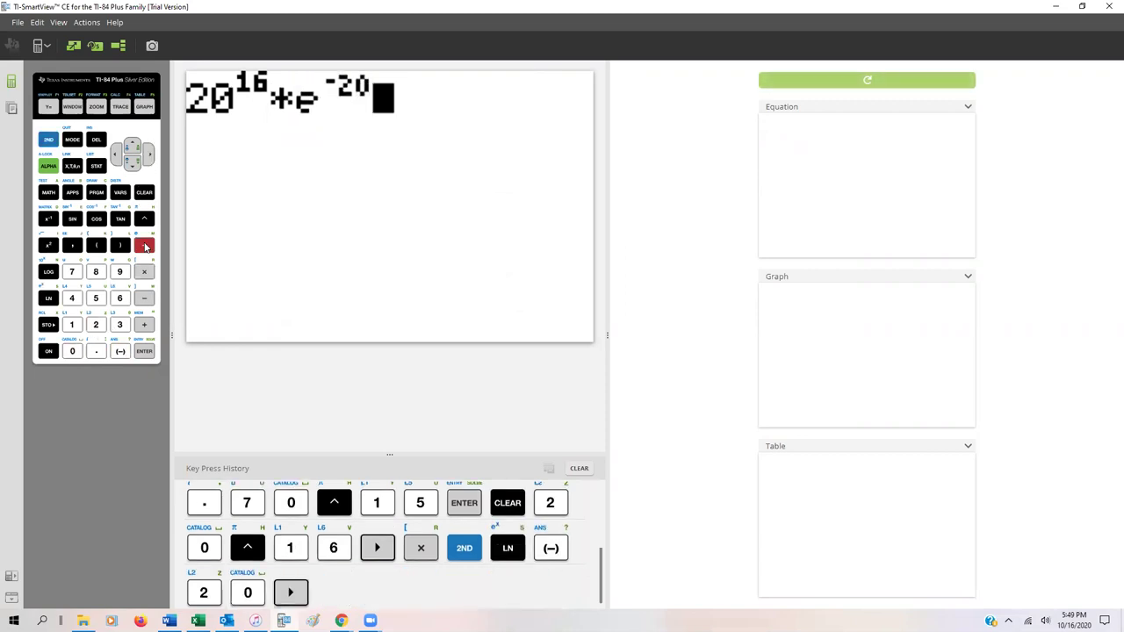
pyautogui.click(74, 325)
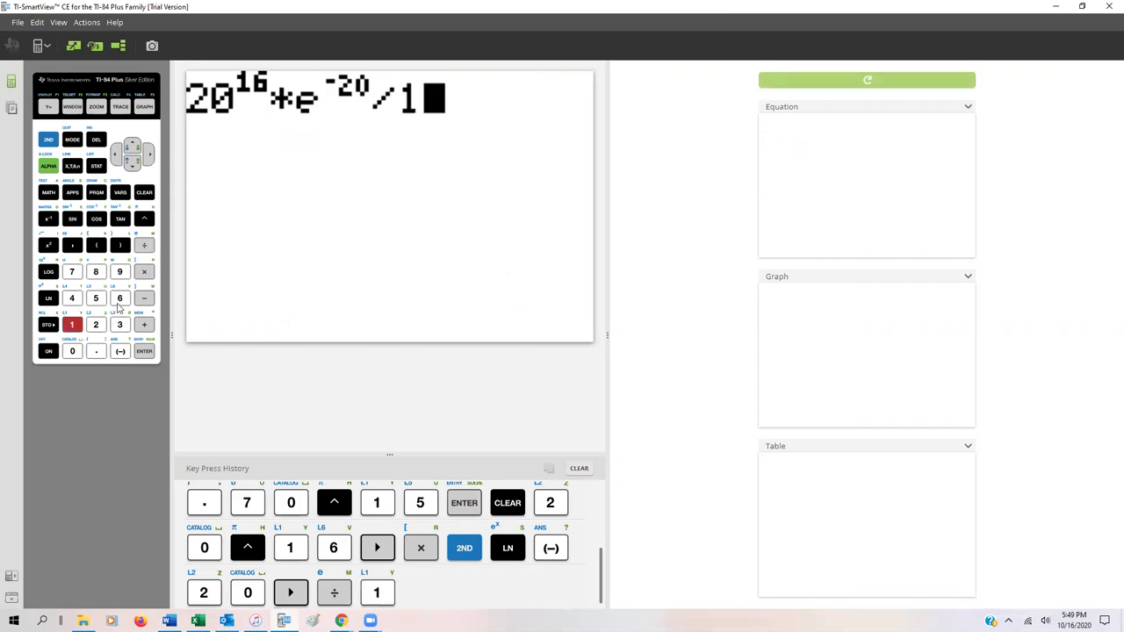
pyautogui.click(120, 299)
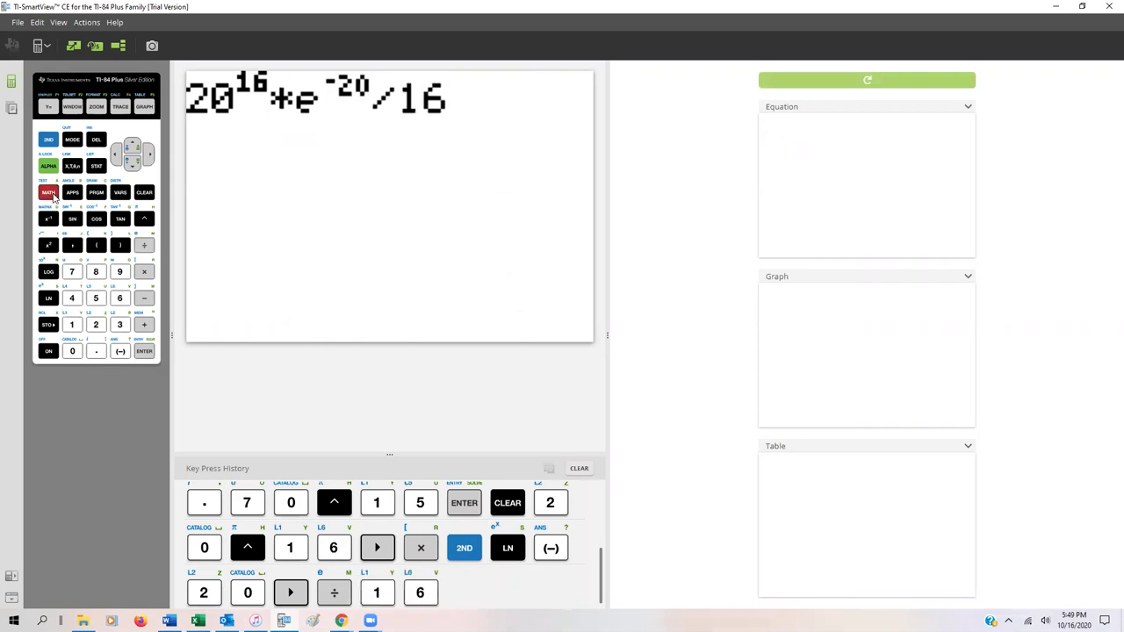
pyautogui.click(51, 193)
pyautogui.click(114, 157)
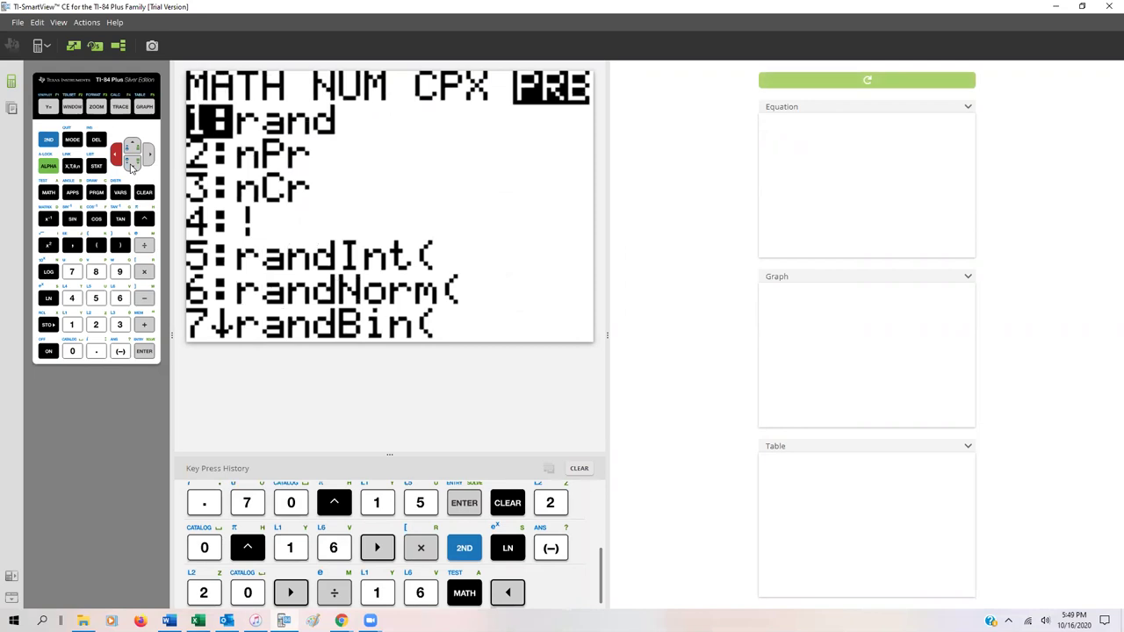
pyautogui.click(73, 301)
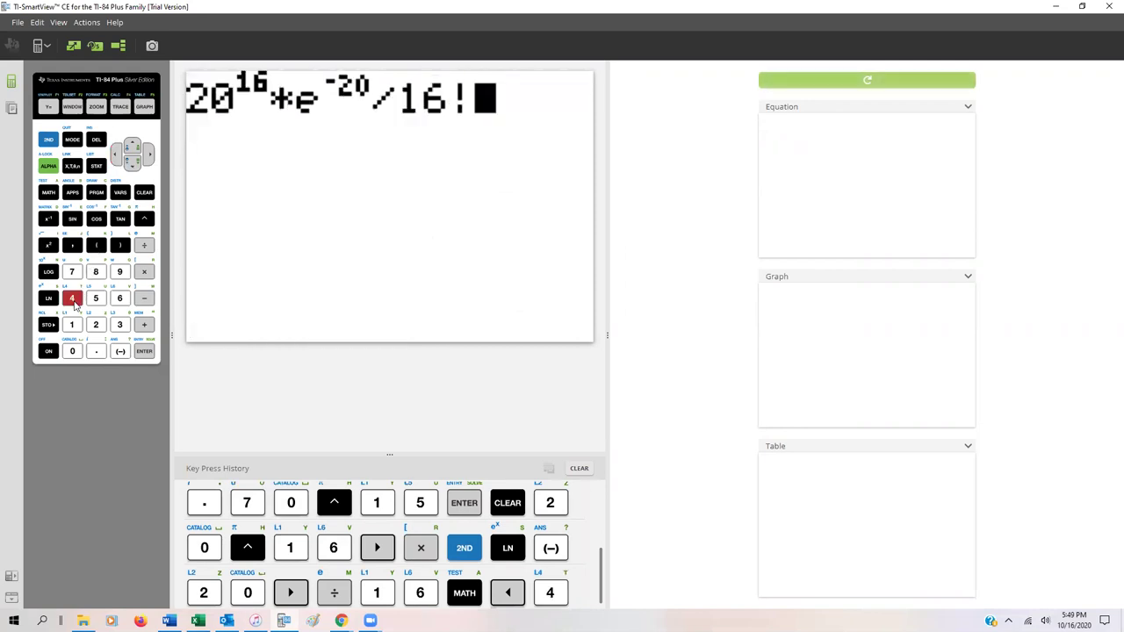
pyautogui.click(144, 353)
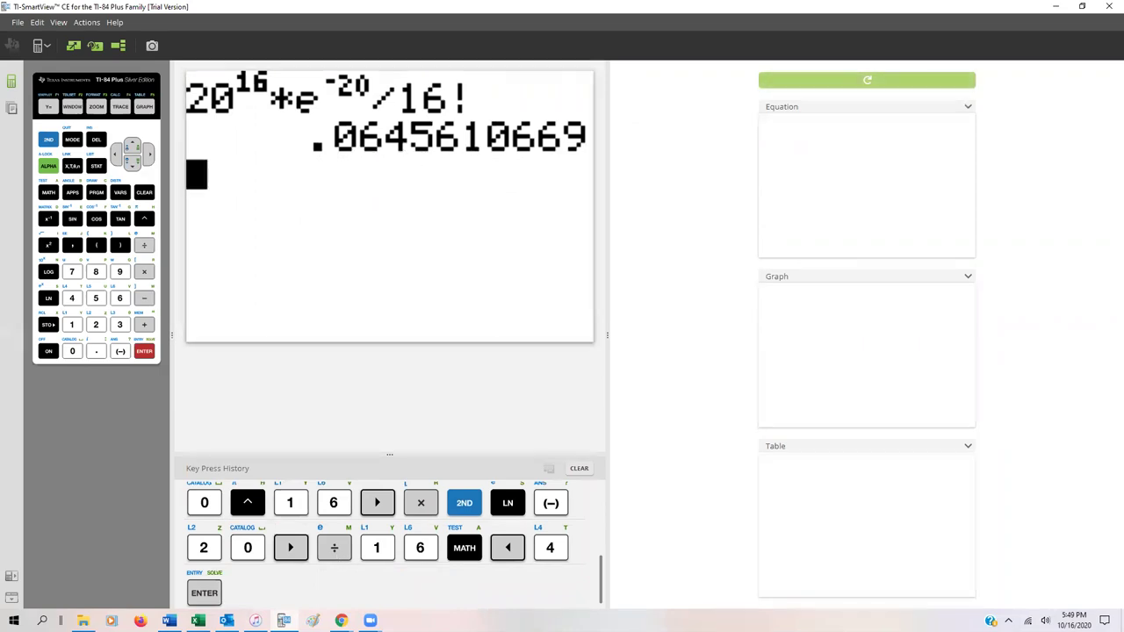
# Enter =POISSON(16,20,FALSE) in Excel cell A1, compare with the calculator, then minimize it.
pyautogui.hotkey('alt', 'Tab')
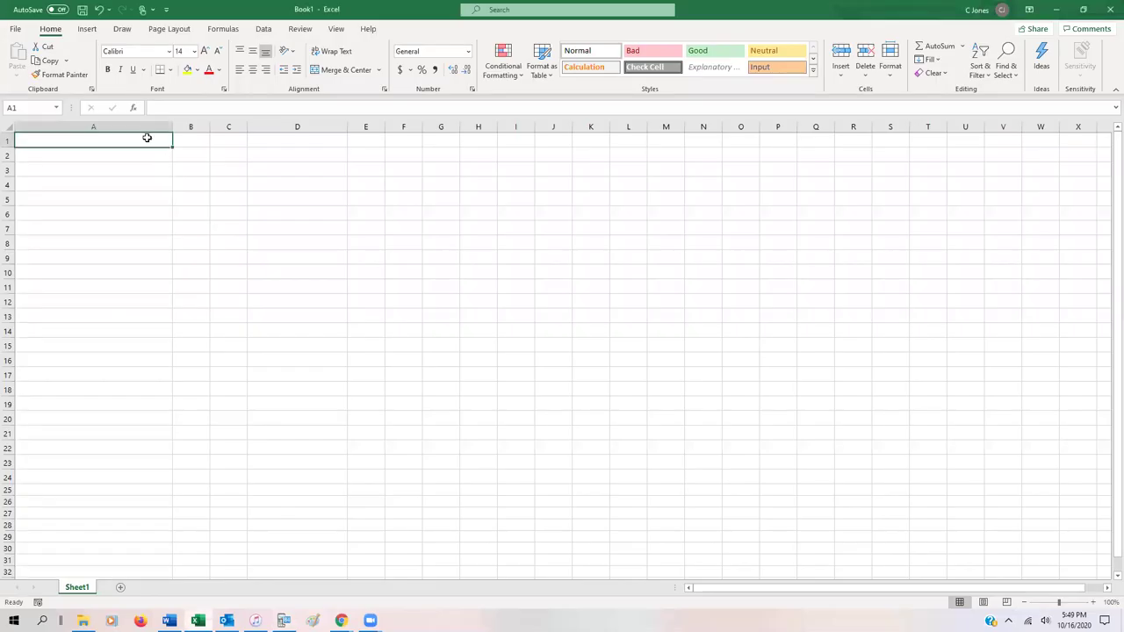
pyautogui.write('=poinsso')
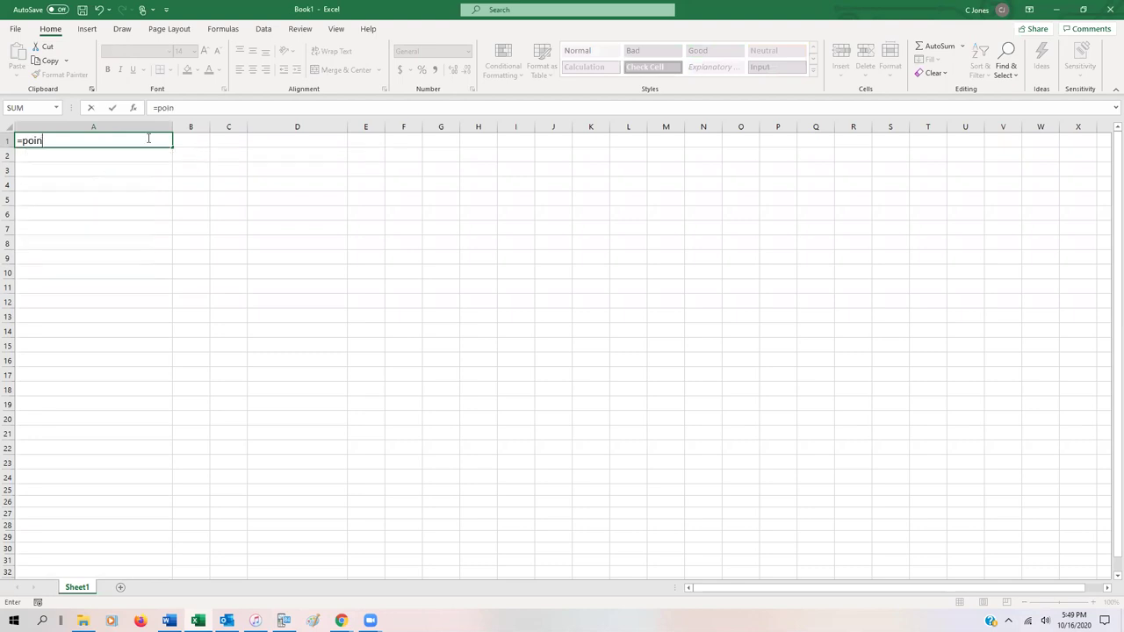
pyautogui.press('BackSpace')
pyautogui.press('BackSpace')
pyautogui.press('BackSpace')
pyautogui.press('BackSpace')
pyautogui.write('ss')
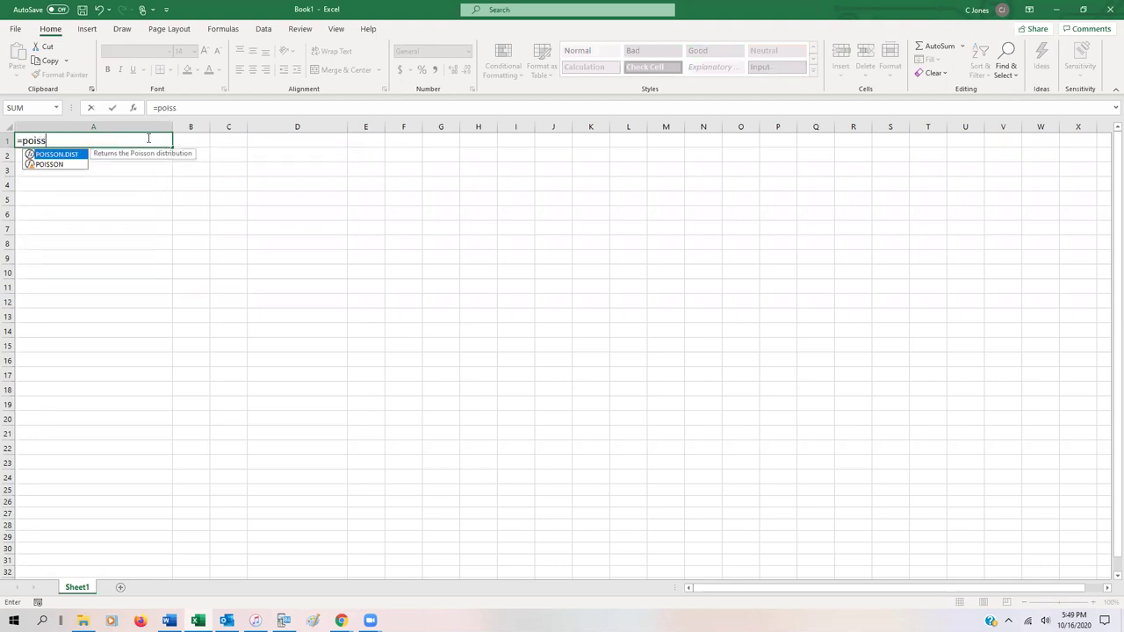
pyautogui.write('on(')
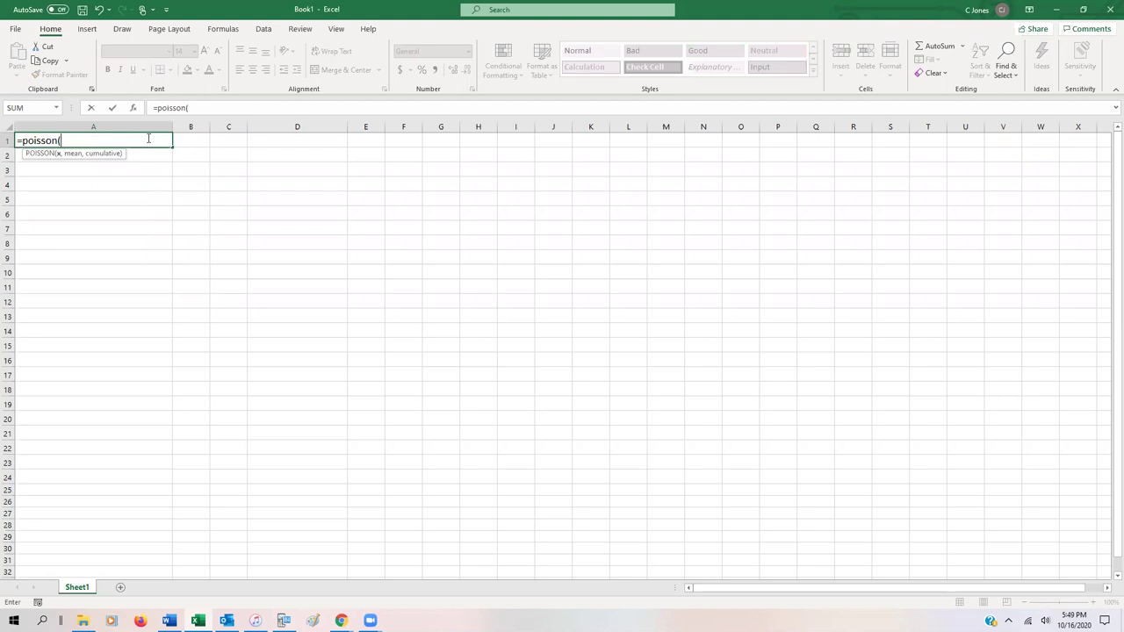
pyautogui.write('16,20,')
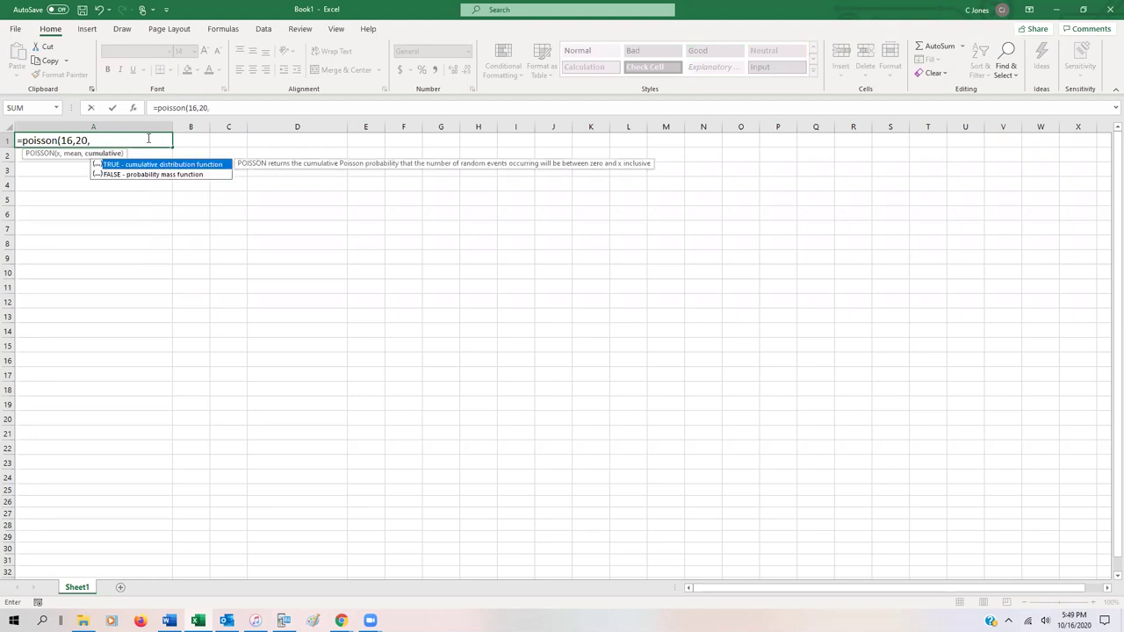
pyautogui.write('false')
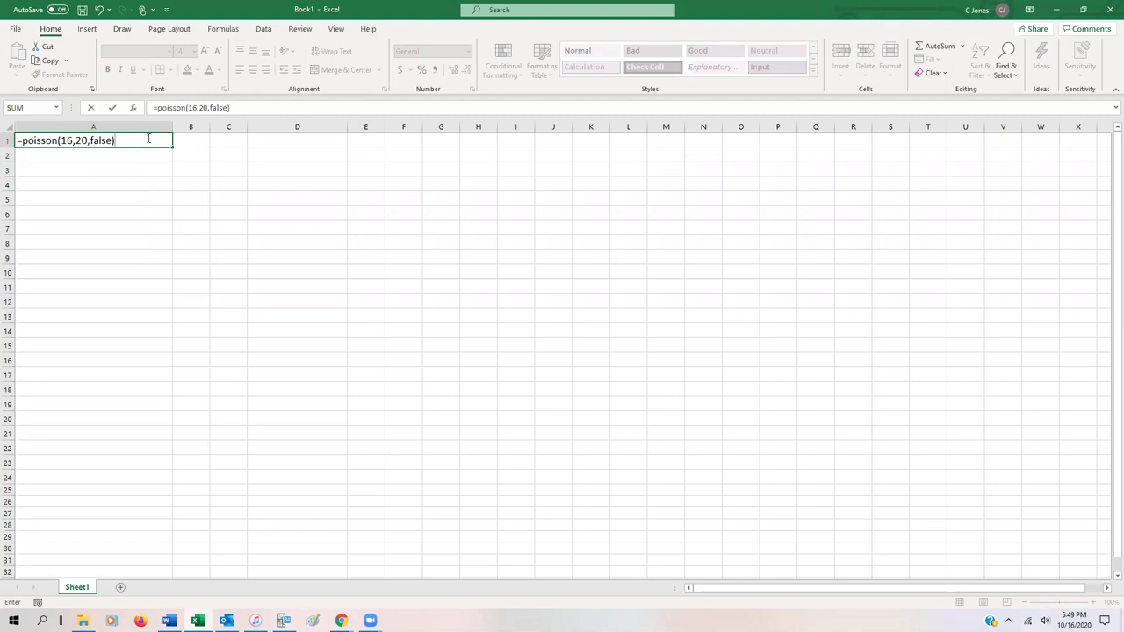
pyautogui.press('Return')
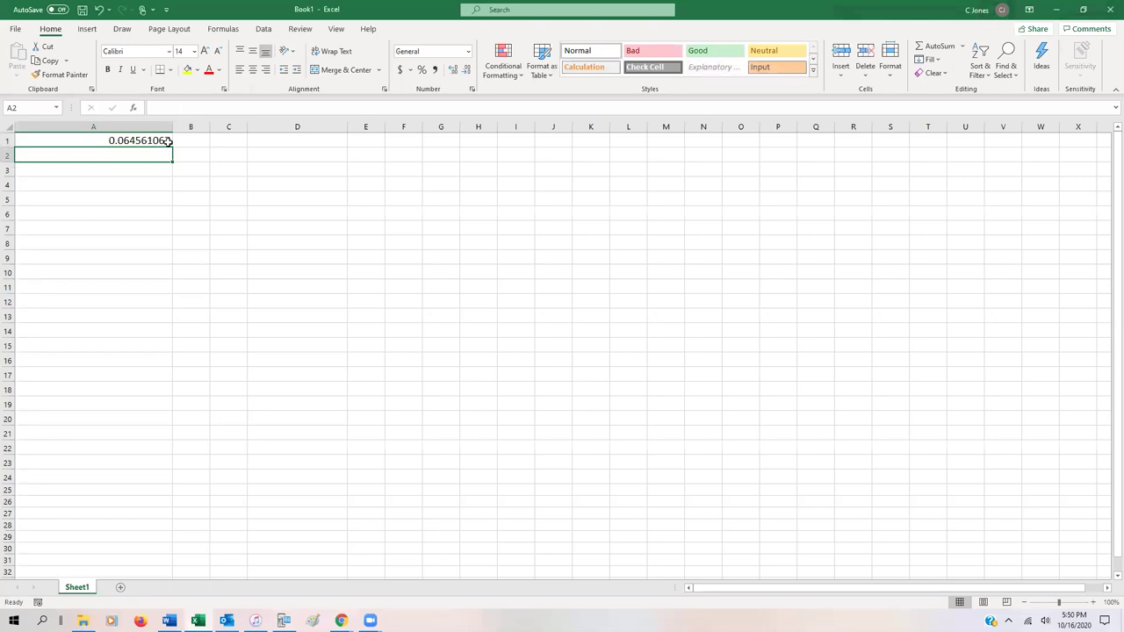
pyautogui.click(285, 619)
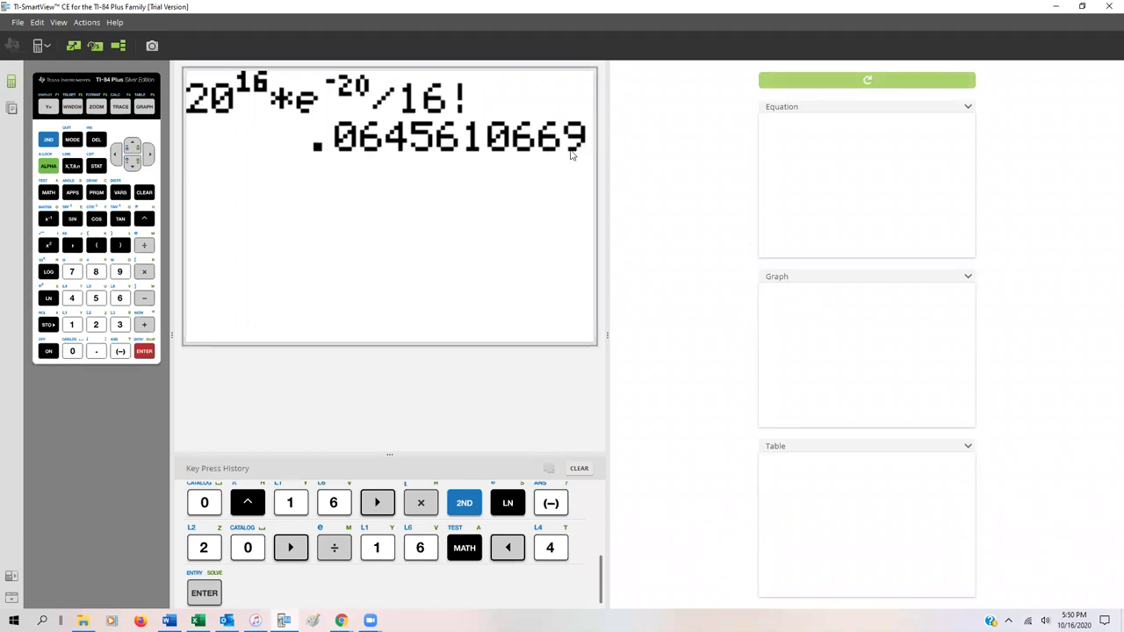
pyautogui.click(1056, 6)
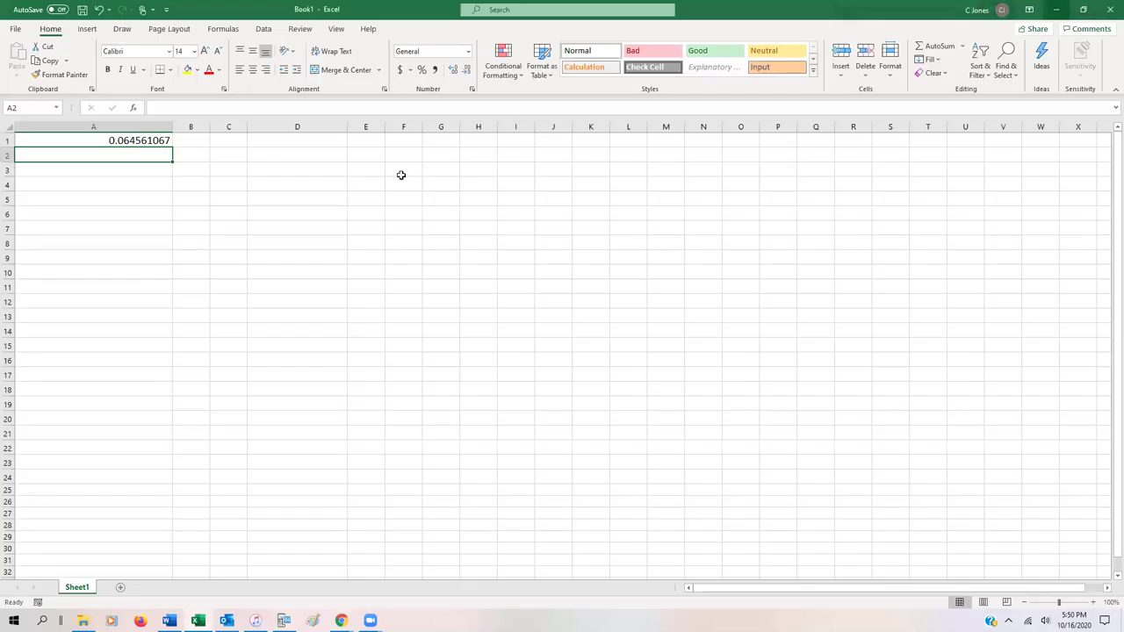
# Type 'Probability of exactly 16 successes' into cell B1 beside the 0.064561067 result.
pyautogui.click(192, 140)
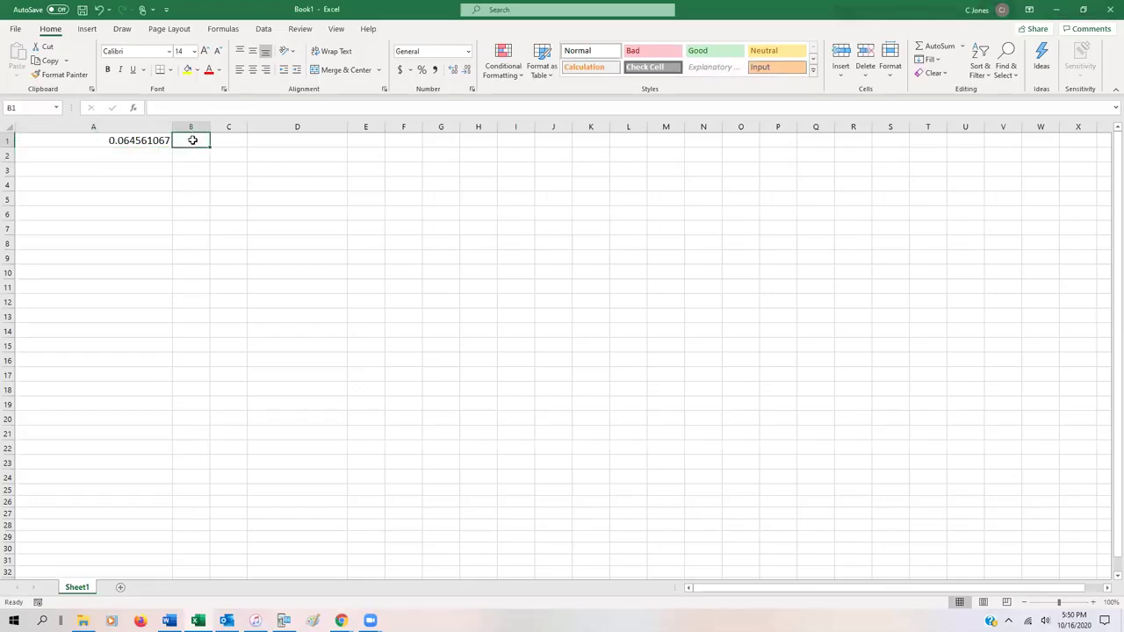
pyautogui.write('Pro')
pyautogui.press('BackSpace')
pyautogui.press('BackSpace')
pyautogui.write('ro')
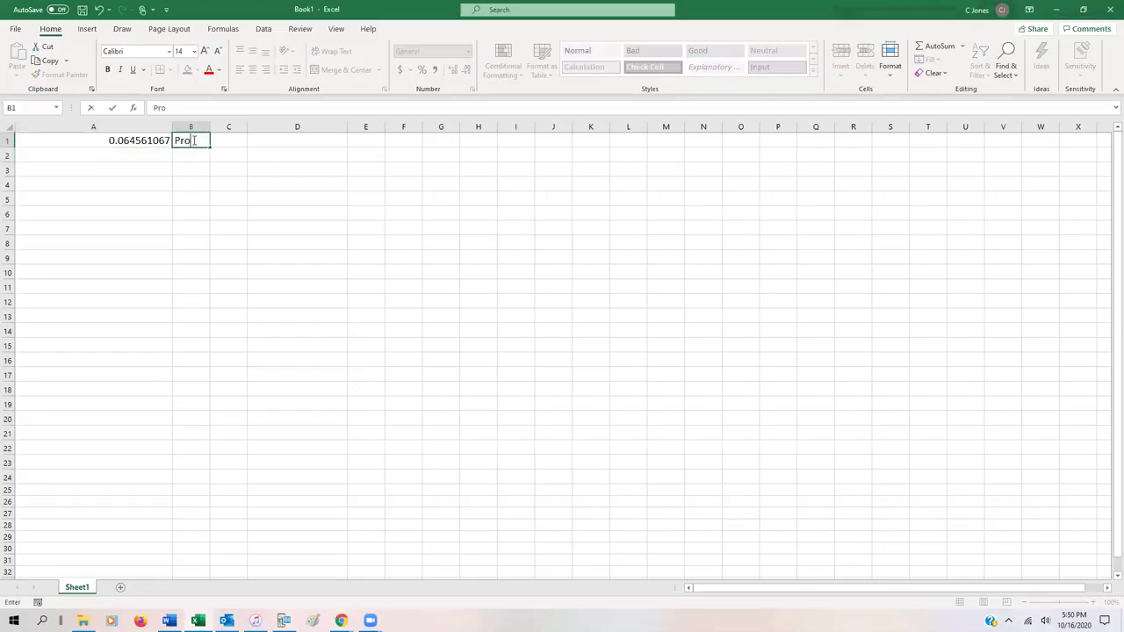
pyautogui.write('bability of exactly')
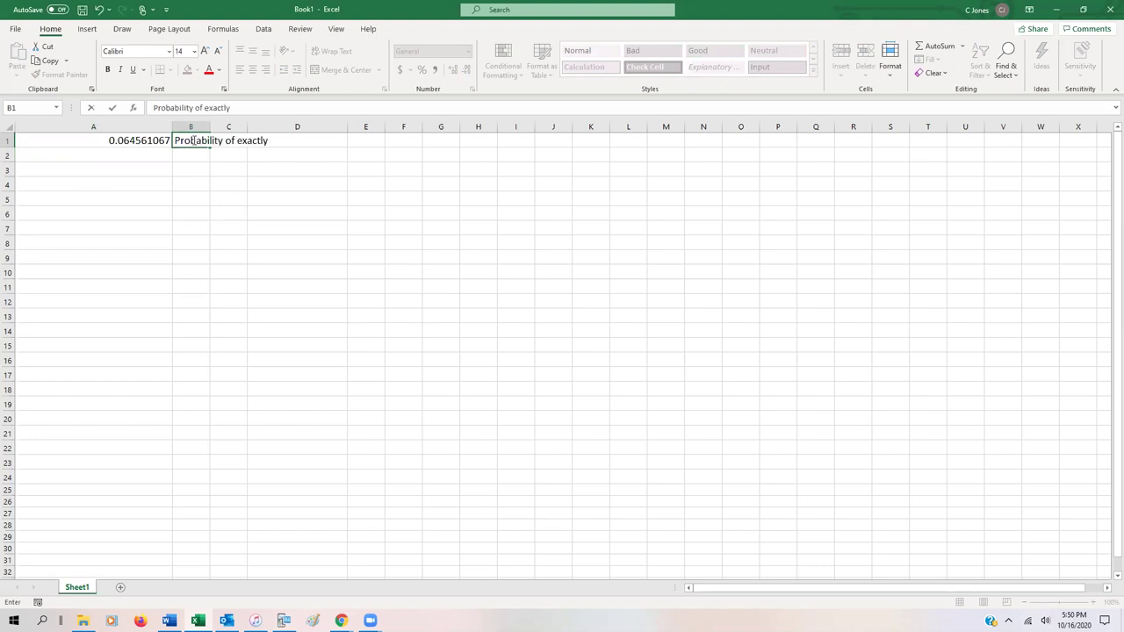
pyautogui.write(' 16')
pyautogui.write(' suv')
pyautogui.write('cesses')
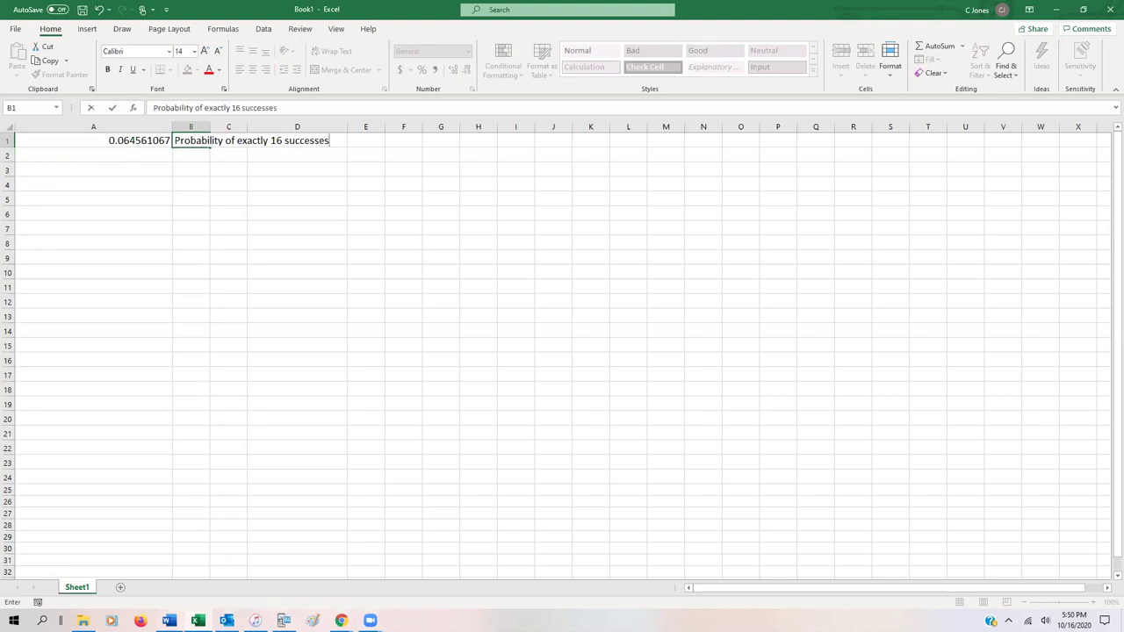
# Back in Word, handwrite =POISSON( below P(16).
pyautogui.click(168, 621)
pyautogui.scroll(-3, 662, 375)
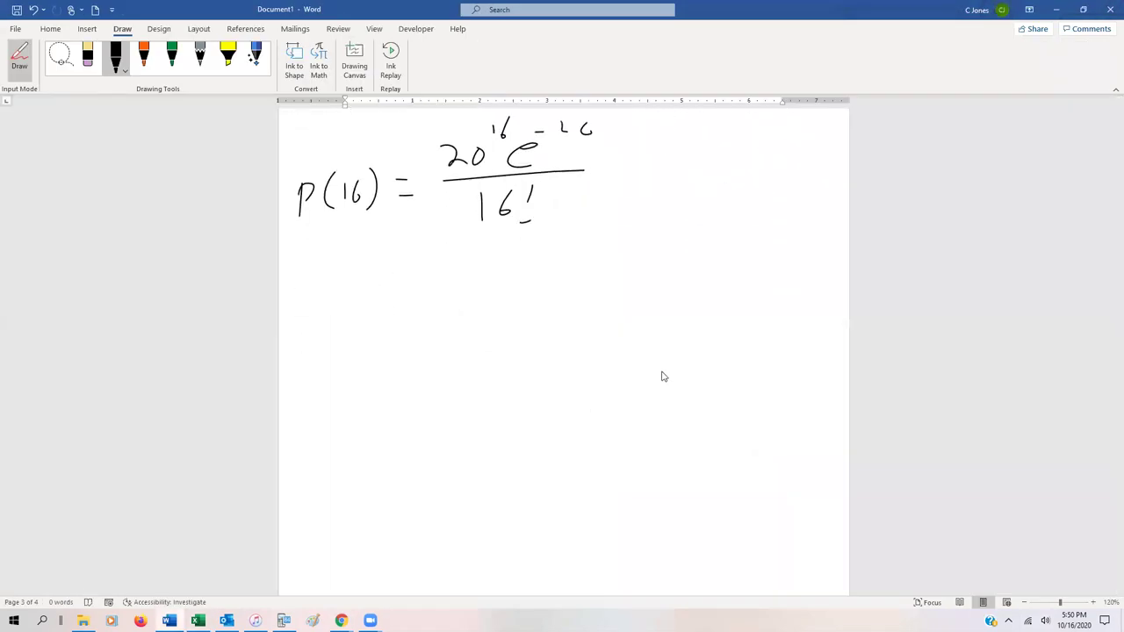
pyautogui.moveTo(300, 288); pyautogui.dragTo(323, 288)
pyautogui.moveTo(298, 306)
pyautogui.mouseDown()
pyautogui.moveTo(320, 307)
pyautogui.moveTo(359, 277)
pyautogui.moveTo(394, 311)
pyautogui.mouseUp()
pyautogui.moveTo(388, 281)
pyautogui.mouseDown()
pyautogui.moveTo(410, 279)
pyautogui.moveTo(399, 313)
pyautogui.mouseUp()
pyautogui.moveTo(423, 278)
pyautogui.mouseDown()
pyautogui.moveTo(416, 303)
pyautogui.moveTo(434, 304)
pyautogui.mouseUp()
pyautogui.moveTo(455, 282); pyautogui.dragTo(501, 299)
pyautogui.moveTo(554, 244); pyautogui.dragTo(560, 327)
# Write x as the first argument with an arrow labelled '# of successes'.
pyautogui.moveTo(577, 268); pyautogui.dragTo(600, 296)
pyautogui.moveTo(587, 271)
pyautogui.mouseDown()
pyautogui.moveTo(559, 352)
pyautogui.moveTo(527, 379)
pyautogui.mouseUp()
pyautogui.moveTo(553, 327); pyautogui.dragTo(599, 323)
pyautogui.moveTo(385, 370); pyautogui.dragTo(384, 401)
pyautogui.moveTo(401, 355)
pyautogui.mouseDown()
pyautogui.moveTo(399, 390)
pyautogui.moveTo(406, 367)
pyautogui.mouseUp()
pyautogui.moveTo(380, 392); pyautogui.dragTo(448, 365)
pyautogui.moveTo(476, 335)
pyautogui.mouseDown()
pyautogui.moveTo(470, 369)
pyautogui.moveTo(480, 350)
pyautogui.mouseUp()
pyautogui.moveTo(394, 413)
pyautogui.mouseDown()
pyautogui.moveTo(386, 434)
pyautogui.moveTo(422, 411)
pyautogui.mouseUp()
pyautogui.moveTo(436, 397)
pyautogui.mouseDown()
pyautogui.moveTo(430, 413)
pyautogui.moveTo(488, 395)
pyautogui.mouseUp()
pyautogui.moveTo(507, 376); pyautogui.dragTo(497, 387)
pyautogui.moveTo(520, 368); pyautogui.dragTo(513, 389)
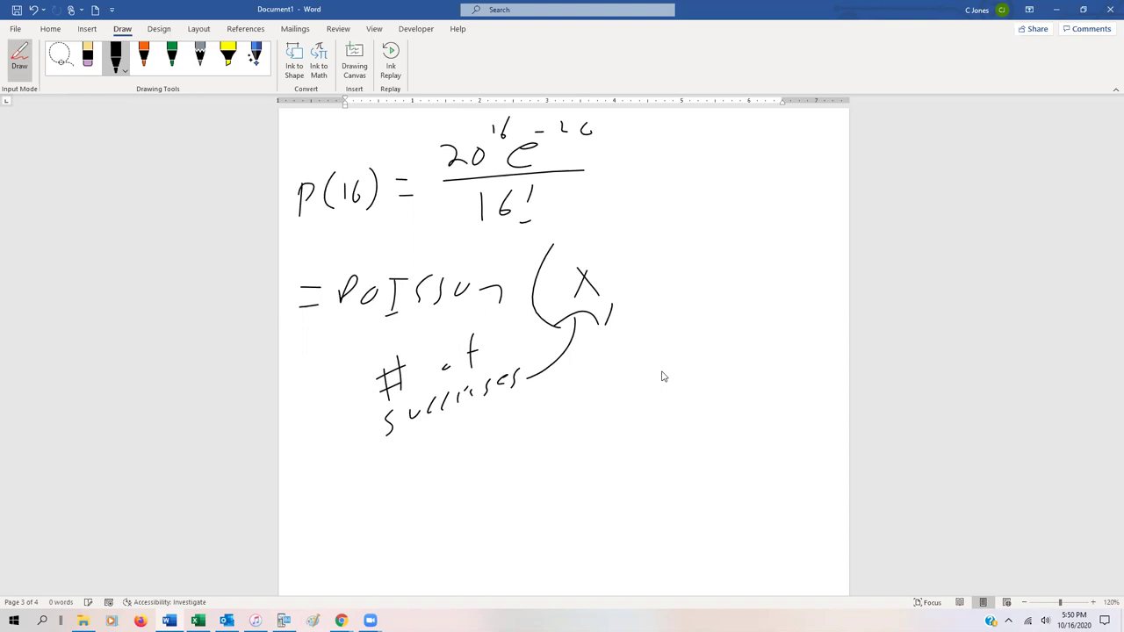
# Add λ as the second argument, erasing a bad stroke, labelled 'mean', followed by a comma.
pyautogui.moveTo(640, 281); pyautogui.dragTo(669, 284)
pyautogui.moveTo(645, 359)
pyautogui.mouseDown()
pyautogui.moveTo(657, 307)
pyautogui.moveTo(674, 324)
pyautogui.mouseUp()
pyautogui.click(85, 70)
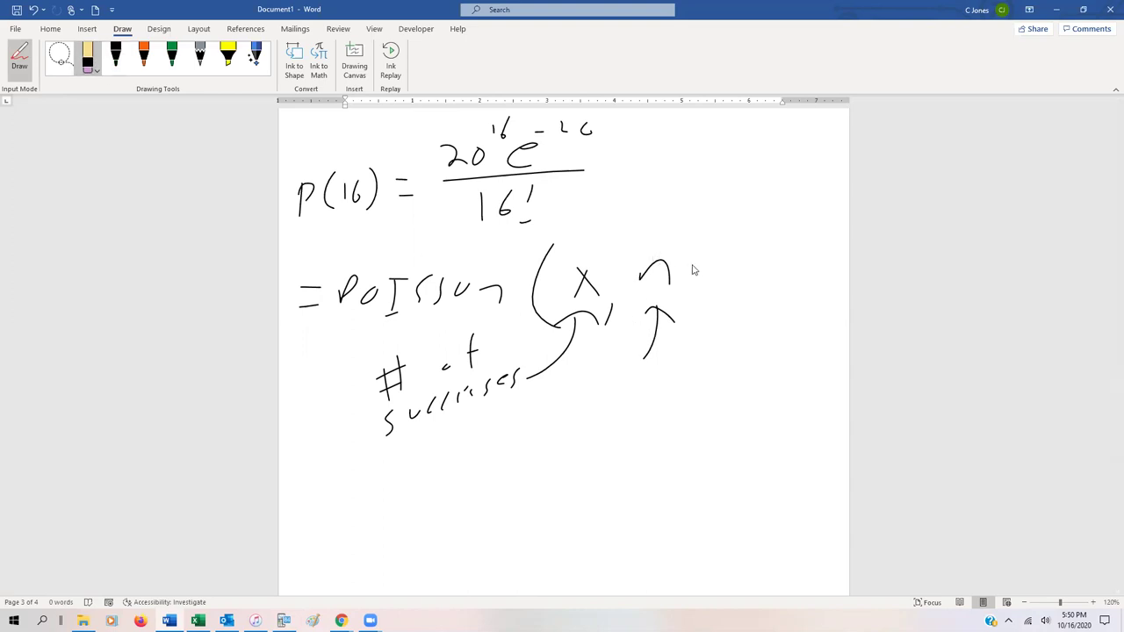
pyautogui.moveTo(671, 269)
pyautogui.mouseDown()
pyautogui.moveTo(639, 279)
pyautogui.moveTo(677, 286)
pyautogui.mouseUp()
pyautogui.click(114, 54)
pyautogui.moveTo(665, 260); pyautogui.dragTo(655, 271)
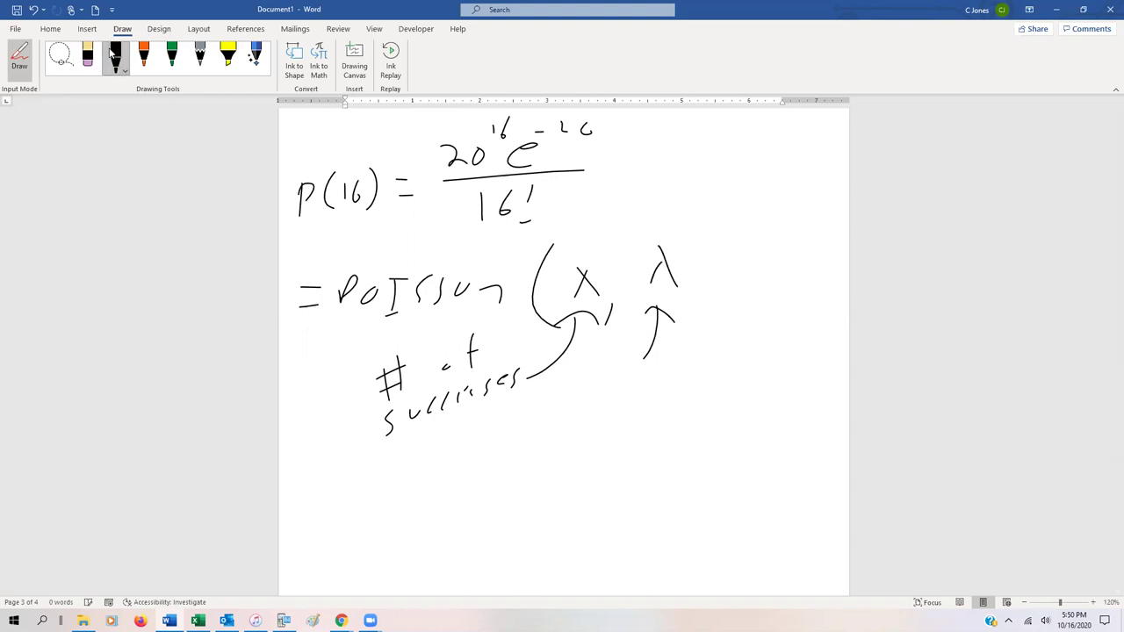
pyautogui.moveTo(574, 408); pyautogui.dragTo(632, 392)
pyautogui.moveTo(642, 390); pyautogui.dragTo(671, 392)
pyautogui.moveTo(708, 285); pyautogui.dragTo(706, 312)
# Write True/False as the third argument, close the bracket and draw an arrow.
pyautogui.moveTo(733, 238); pyautogui.dragTo(746, 235)
pyautogui.moveTo(758, 245); pyautogui.dragTo(799, 241)
pyautogui.moveTo(814, 232); pyautogui.dragTo(800, 261)
pyautogui.moveTo(746, 290); pyautogui.dragTo(745, 269)
pyautogui.moveTo(745, 269)
pyautogui.mouseDown()
pyautogui.moveTo(771, 263)
pyautogui.moveTo(761, 281)
pyautogui.mouseUp()
pyautogui.moveTo(778, 276)
pyautogui.mouseDown()
pyautogui.moveTo(769, 284)
pyautogui.moveTo(779, 283)
pyautogui.mouseUp()
pyautogui.moveTo(798, 276)
pyautogui.mouseDown()
pyautogui.moveTo(799, 290)
pyautogui.moveTo(811, 290)
pyautogui.mouseUp()
pyautogui.moveTo(818, 284); pyautogui.dragTo(830, 310)
pyautogui.moveTo(760, 414)
pyautogui.mouseDown()
pyautogui.moveTo(796, 304)
pyautogui.moveTo(818, 324)
pyautogui.mouseUp()
# Underline False and annotate it as 'False = exact'.
pyautogui.moveTo(744, 296); pyautogui.dragTo(846, 300)
pyautogui.moveTo(636, 444)
pyautogui.mouseDown()
pyautogui.moveTo(636, 471)
pyautogui.moveTo(654, 442)
pyautogui.mouseUp()
pyautogui.moveTo(638, 453); pyautogui.dragTo(653, 452)
pyautogui.moveTo(664, 448); pyautogui.dragTo(666, 457)
pyautogui.moveTo(673, 436); pyautogui.dragTo(672, 453)
pyautogui.moveTo(693, 439); pyautogui.dragTo(690, 452)
pyautogui.moveTo(700, 446); pyautogui.dragTo(723, 440)
pyautogui.moveTo(726, 439)
pyautogui.mouseDown()
pyautogui.moveTo(745, 429)
pyautogui.moveTo(751, 448)
pyautogui.moveTo(771, 442)
pyautogui.mouseUp()
pyautogui.moveTo(771, 423)
pyautogui.mouseDown()
pyautogui.moveTo(757, 444)
pyautogui.moveTo(795, 438)
pyautogui.mouseUp()
pyautogui.moveTo(815, 410)
pyautogui.mouseDown()
pyautogui.moveTo(806, 440)
pyautogui.moveTo(824, 419)
pyautogui.mouseUp()
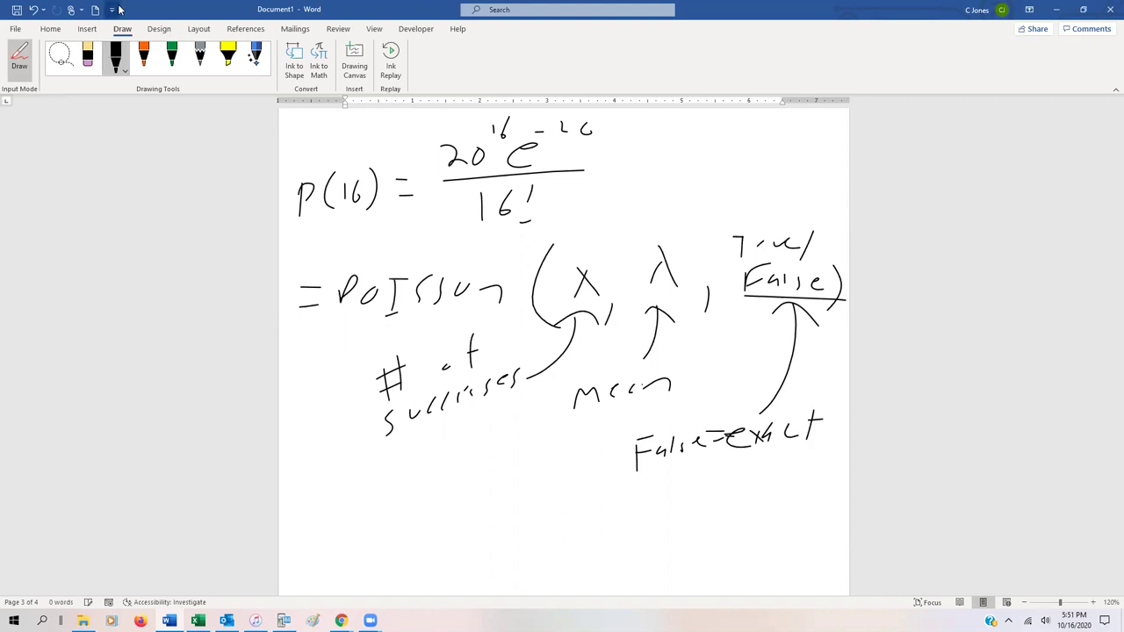
# Below the syntax notes, handwrite P(x<15)??
pyautogui.scroll(-3, 867, 256)
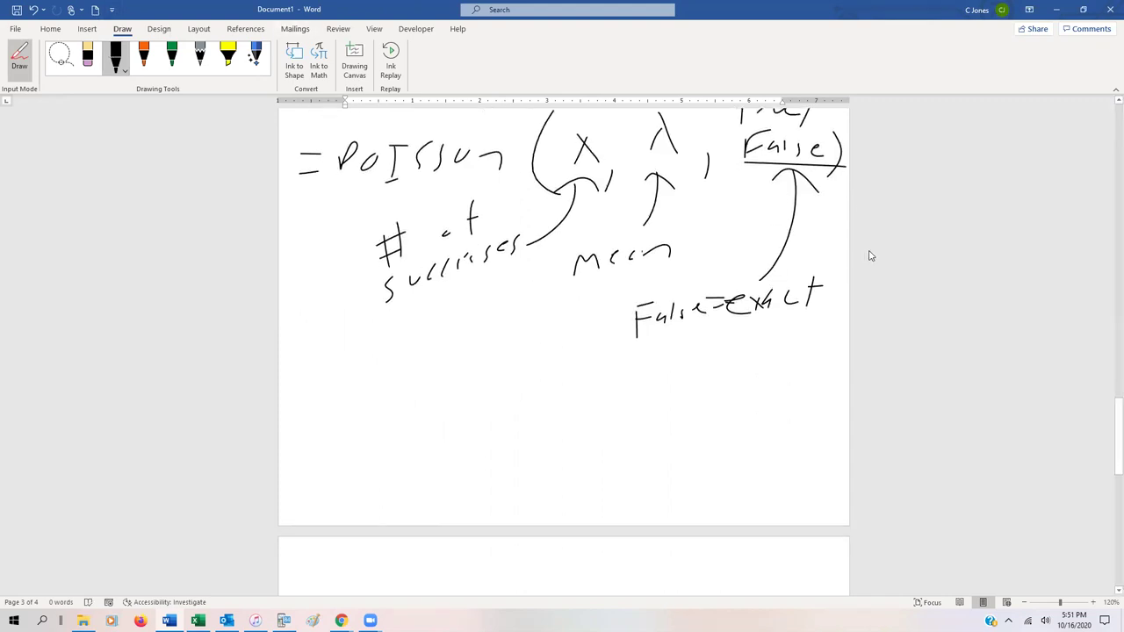
pyautogui.scroll(3, 870, 254)
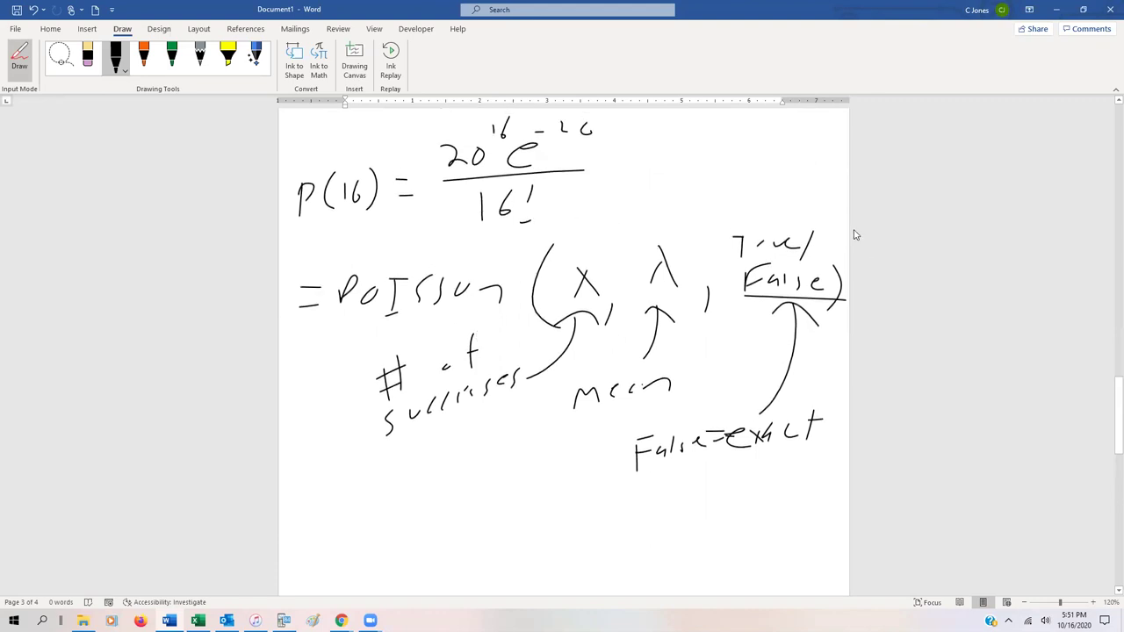
pyautogui.scroll(-2, 875, 241)
pyautogui.scroll(-1, 875, 241)
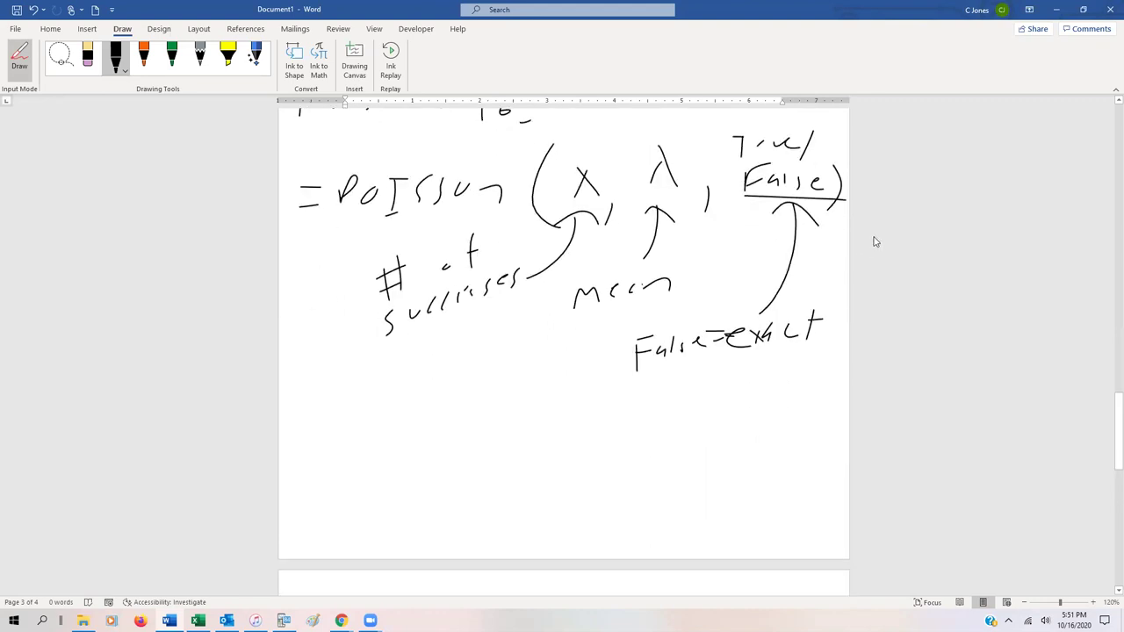
pyautogui.moveTo(308, 406)
pyautogui.mouseDown()
pyautogui.moveTo(304, 449)
pyautogui.moveTo(317, 426)
pyautogui.mouseUp()
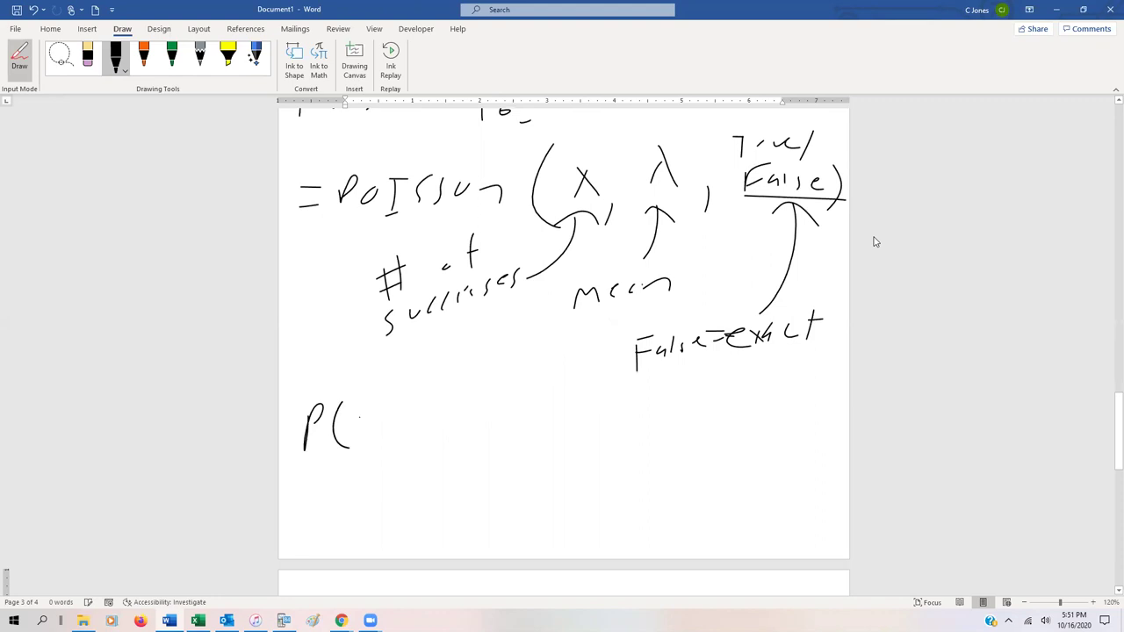
pyautogui.moveTo(360, 418); pyautogui.dragTo(378, 439)
pyautogui.moveTo(377, 418)
pyautogui.mouseDown()
pyautogui.moveTo(362, 439)
pyautogui.moveTo(418, 433)
pyautogui.mouseUp()
pyautogui.moveTo(440, 416)
pyautogui.mouseDown()
pyautogui.moveTo(432, 435)
pyautogui.moveTo(471, 425)
pyautogui.moveTo(459, 457)
pyautogui.mouseUp()
pyautogui.moveTo(494, 400)
pyautogui.mouseDown()
pyautogui.moveTo(503, 423)
pyautogui.moveTo(529, 423)
pyautogui.mouseUp()
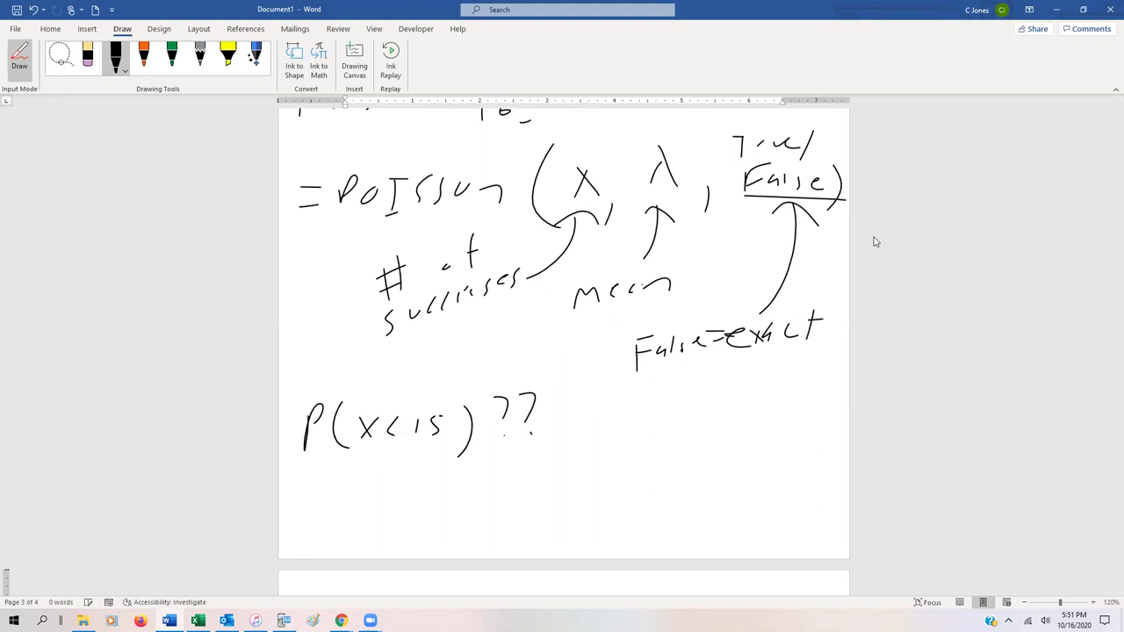
# Start the expansion with p(0) + p(1) + P(2) + and ellipsis dots.
pyautogui.moveTo(331, 481)
pyautogui.mouseDown()
pyautogui.moveTo(328, 511)
pyautogui.moveTo(334, 497)
pyautogui.mouseUp()
pyautogui.moveTo(359, 467); pyautogui.dragTo(357, 512)
pyautogui.moveTo(369, 485)
pyautogui.mouseDown()
pyautogui.moveTo(362, 493)
pyautogui.moveTo(381, 510)
pyautogui.mouseUp()
pyautogui.moveTo(395, 488)
pyautogui.mouseDown()
pyautogui.moveTo(412, 488)
pyautogui.moveTo(404, 506)
pyautogui.mouseUp()
pyautogui.moveTo(430, 477)
pyautogui.mouseDown()
pyautogui.moveTo(425, 504)
pyautogui.moveTo(437, 482)
pyautogui.mouseUp()
pyautogui.moveTo(451, 462)
pyautogui.mouseDown()
pyautogui.moveTo(448, 501)
pyautogui.moveTo(470, 492)
pyautogui.mouseUp()
pyautogui.moveTo(474, 467)
pyautogui.mouseDown()
pyautogui.moveTo(480, 497)
pyautogui.moveTo(511, 478)
pyautogui.mouseUp()
pyautogui.moveTo(505, 469)
pyautogui.mouseDown()
pyautogui.moveTo(505, 495)
pyautogui.moveTo(537, 489)
pyautogui.mouseUp()
pyautogui.moveTo(539, 466); pyautogui.dragTo(552, 471)
pyautogui.moveTo(571, 445)
pyautogui.mouseDown()
pyautogui.moveTo(560, 489)
pyautogui.moveTo(588, 478)
pyautogui.moveTo(602, 490)
pyautogui.mouseUp()
pyautogui.moveTo(618, 471)
pyautogui.mouseDown()
pyautogui.moveTo(634, 471)
pyautogui.moveTo(627, 486)
pyautogui.mouseUp()
pyautogui.click(647, 481)
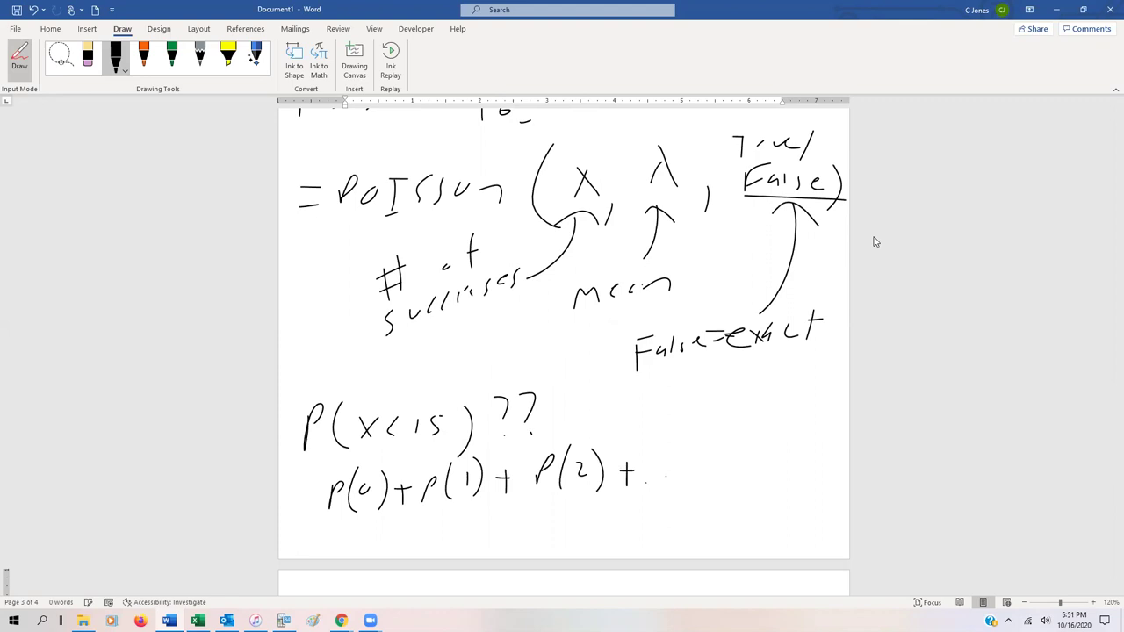
# Finish the sum with P(15) as the last term and mark it beneath.
pyautogui.moveTo(715, 455)
pyautogui.mouseDown()
pyautogui.moveTo(706, 496)
pyautogui.moveTo(715, 474)
pyautogui.moveTo(734, 489)
pyautogui.mouseUp()
pyautogui.moveTo(754, 467)
pyautogui.mouseDown()
pyautogui.moveTo(754, 483)
pyautogui.moveTo(769, 485)
pyautogui.mouseUp()
pyautogui.moveTo(797, 446); pyautogui.dragTo(794, 494)
pyautogui.moveTo(684, 458); pyautogui.dragTo(683, 486)
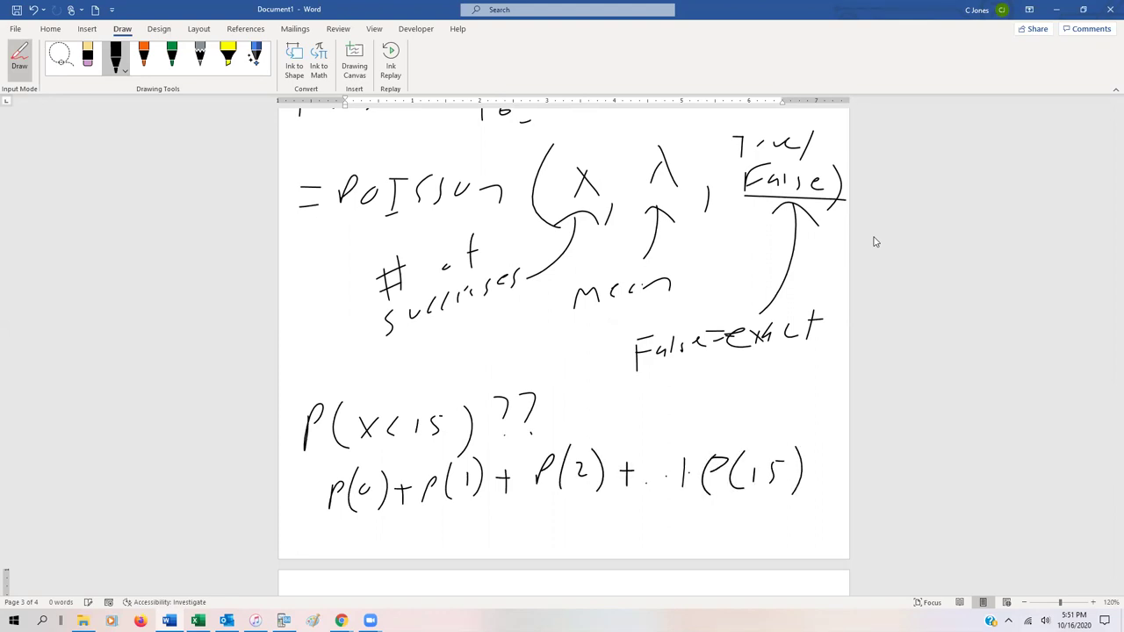
pyautogui.moveTo(613, 497); pyautogui.dragTo(613, 520)
pyautogui.moveTo(629, 496); pyautogui.dragTo(630, 520)
# Back in Excel, enter =POISSON(15,20,TRUE) in A2 to get 0.156513135.
pyautogui.hotkey('alt', 'Tab')
pyautogui.click(143, 155)
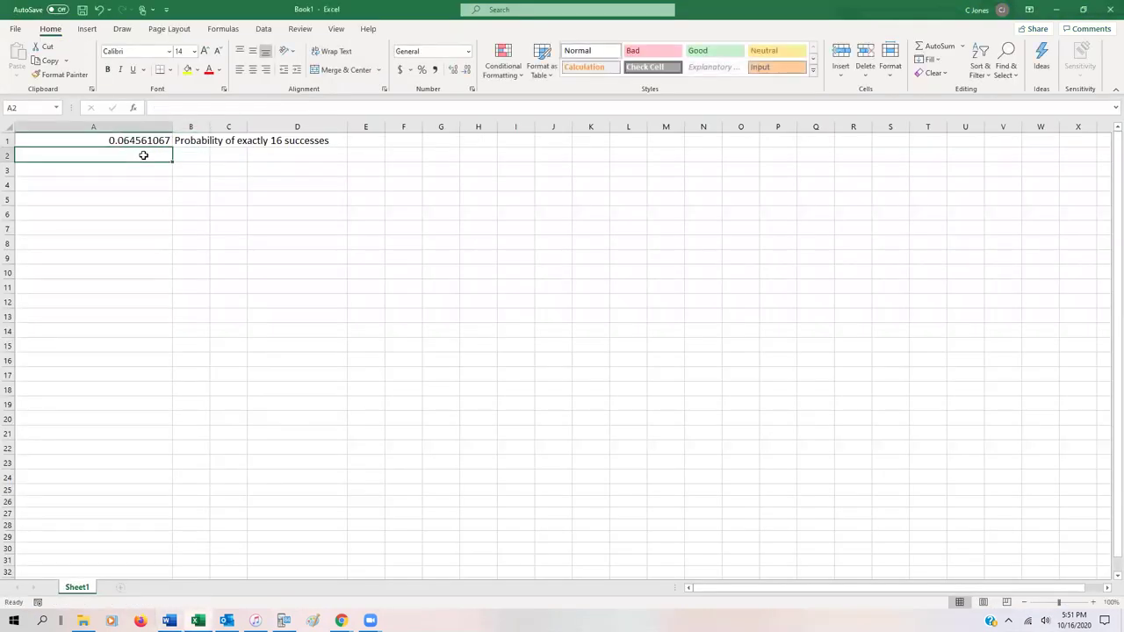
pyautogui.write('=poisson')
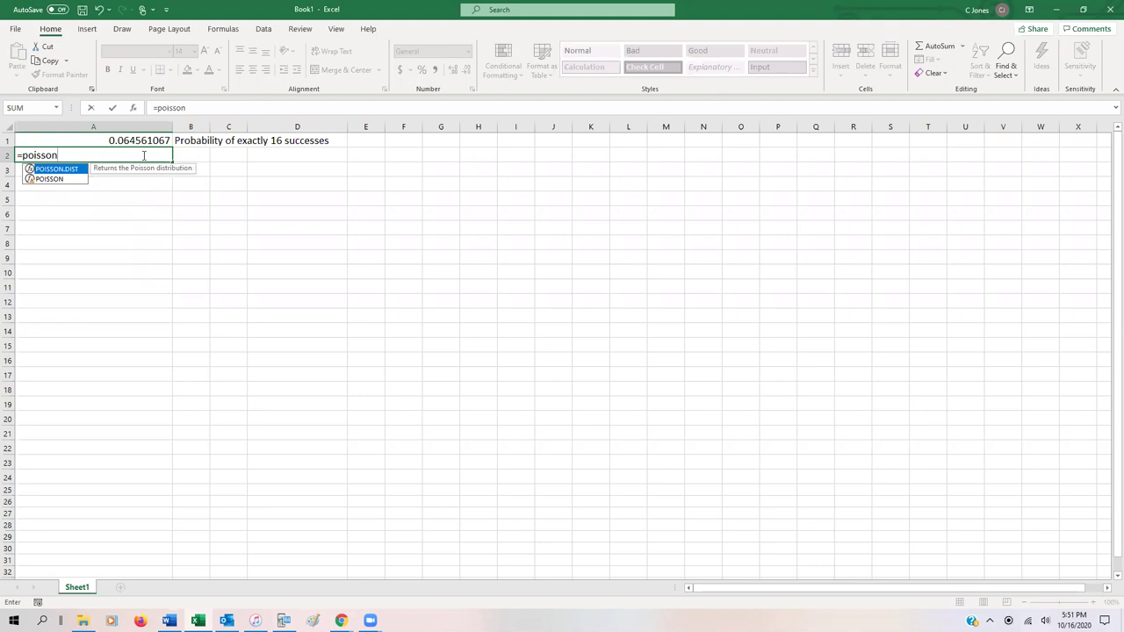
pyautogui.write('(')
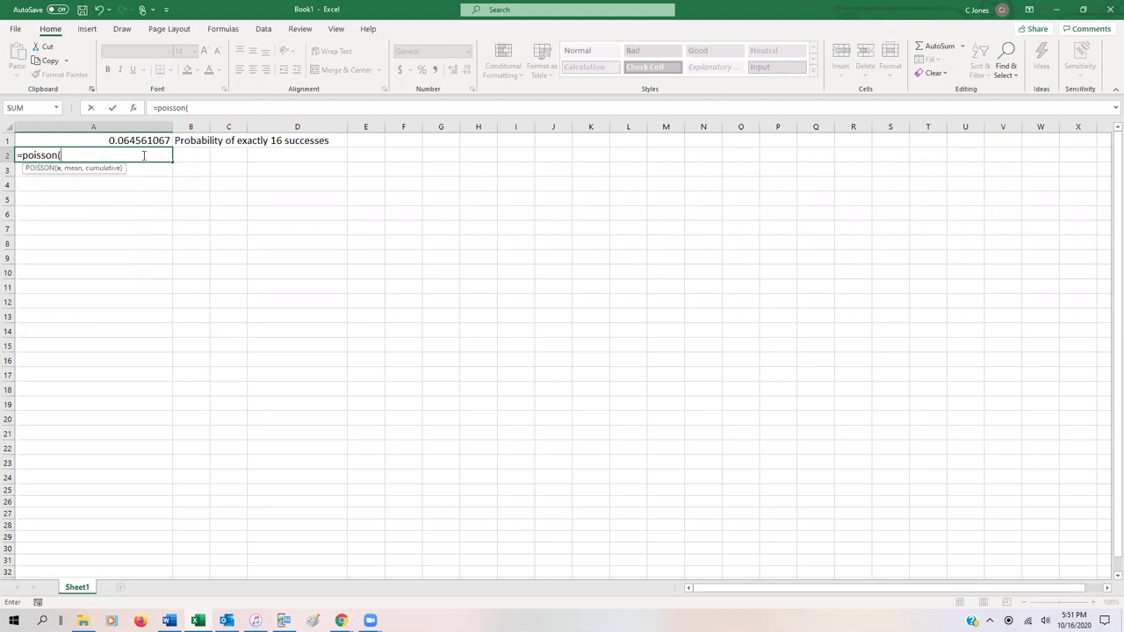
pyautogui.write('15,20,')
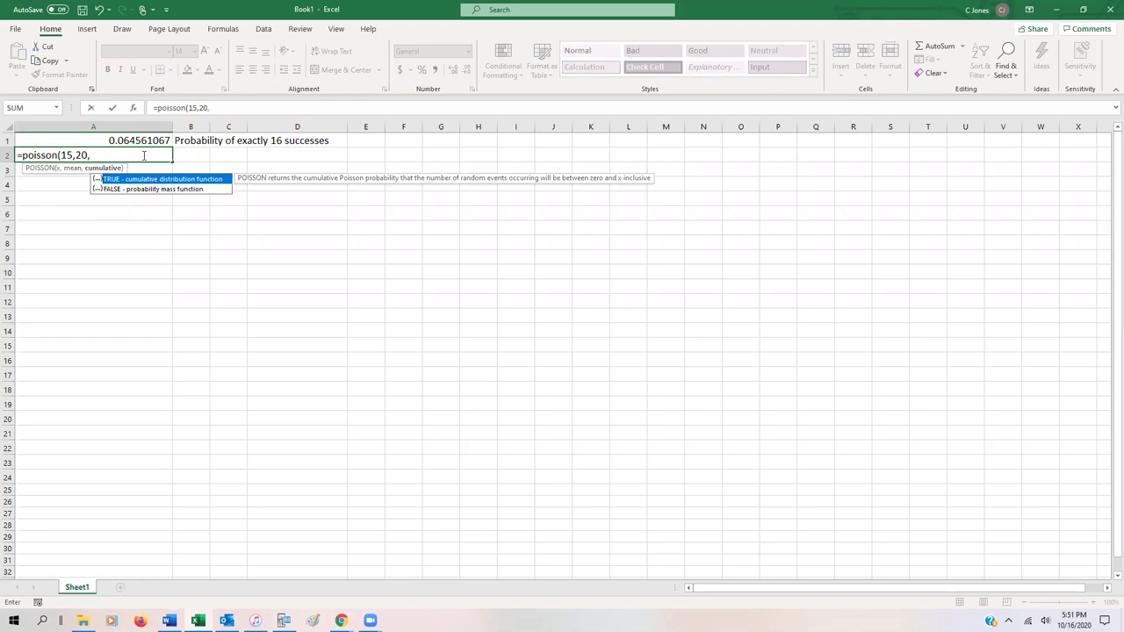
pyautogui.write('true)')
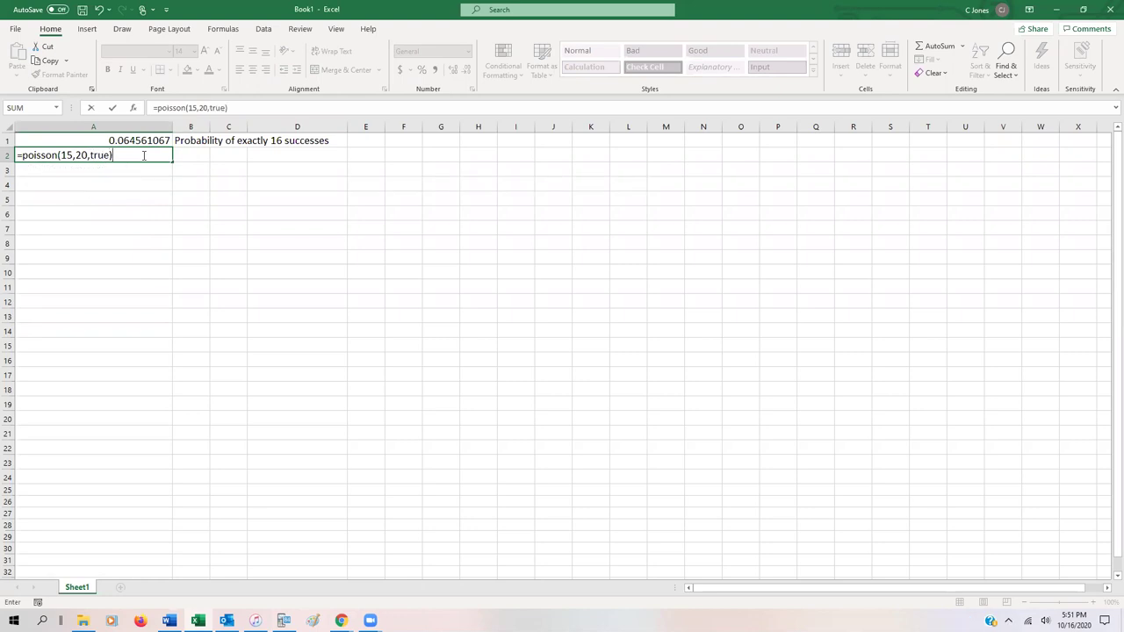
pyautogui.press('Return')
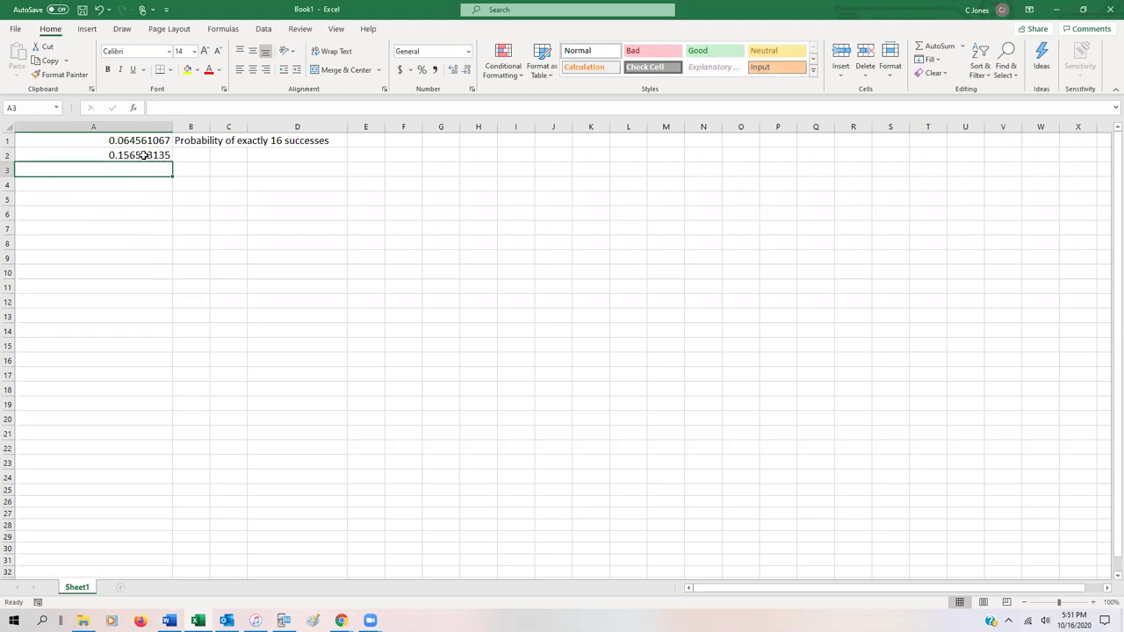
# Label B2 'Probability of less than 15 successes'.
pyautogui.press('Up')
pyautogui.press('Right')
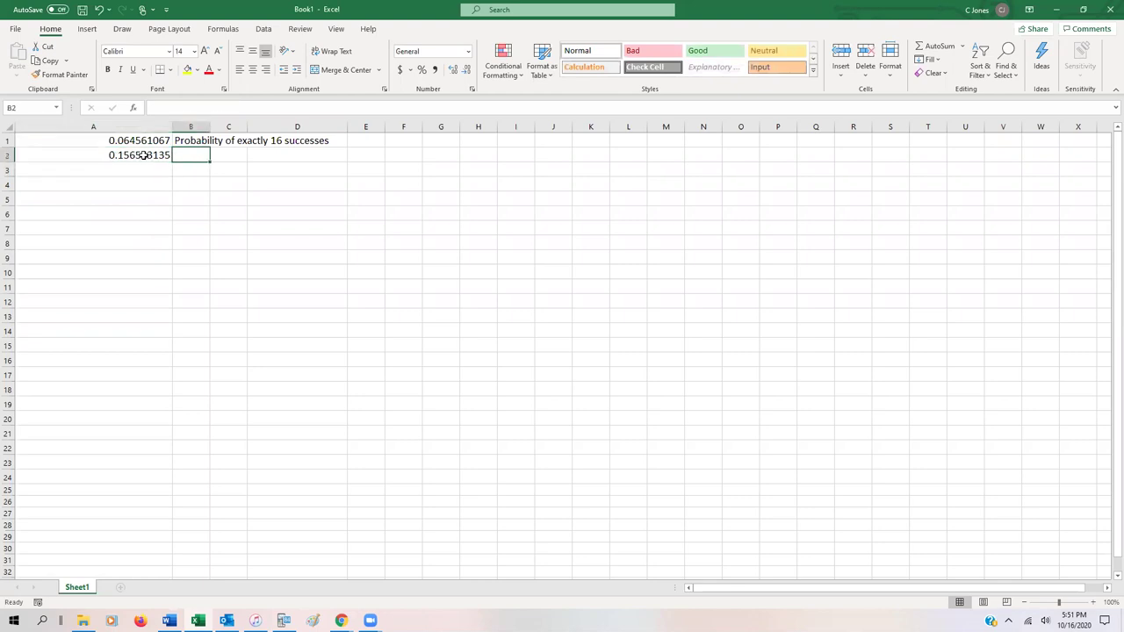
pyautogui.write('Probability of ')
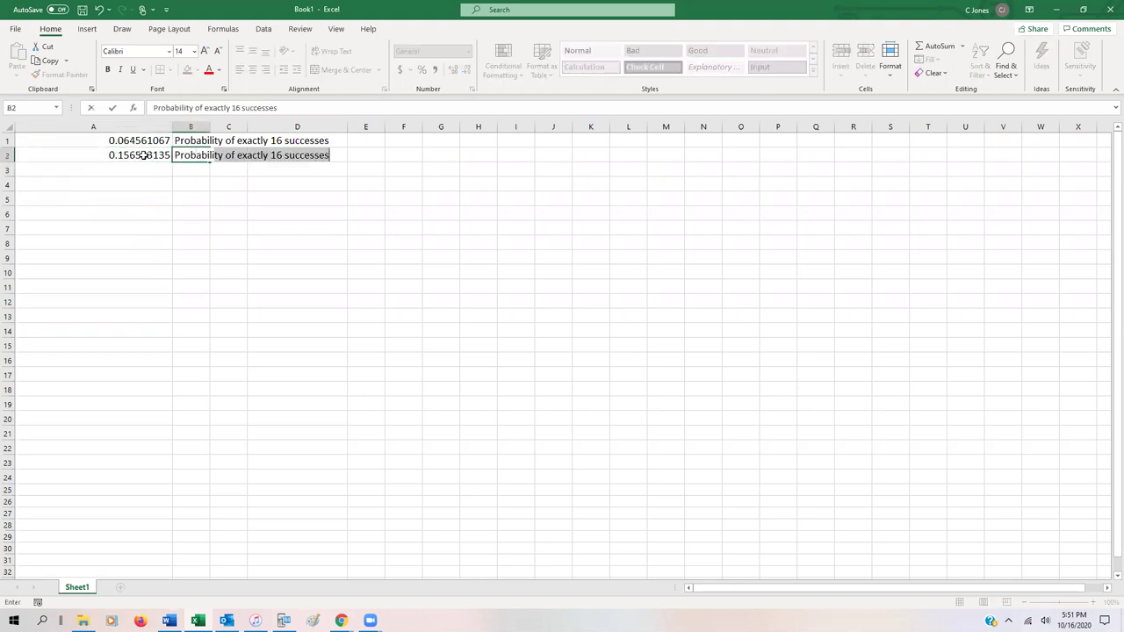
pyautogui.write('less than ')
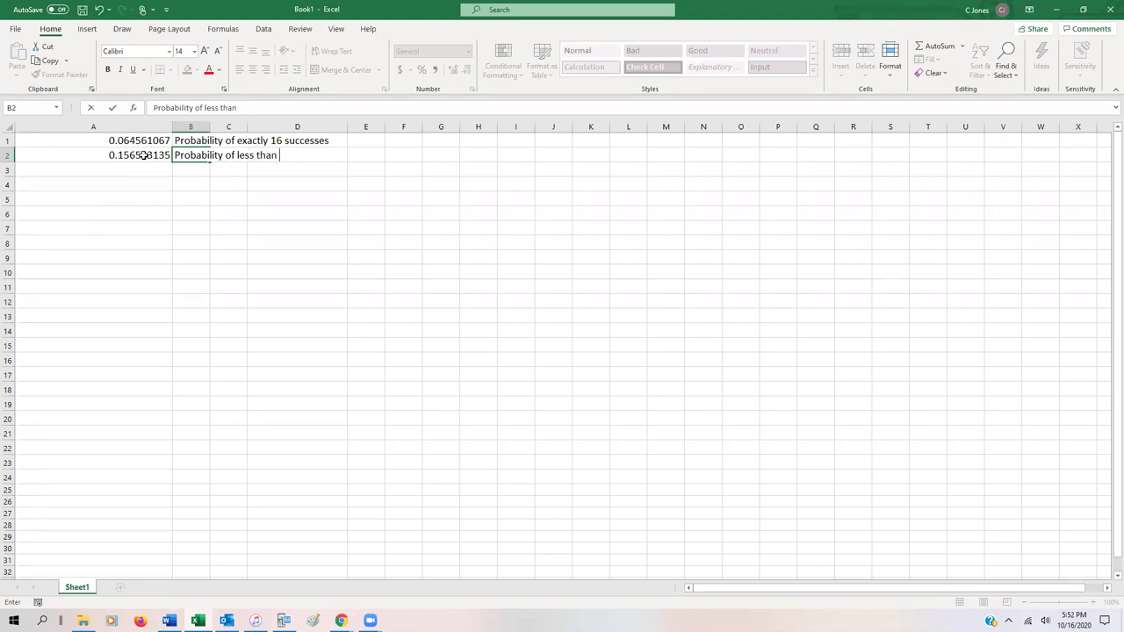
pyautogui.write('15 successes')
pyautogui.hotkey('ctrl', 'Return')
pyautogui.press('Return')
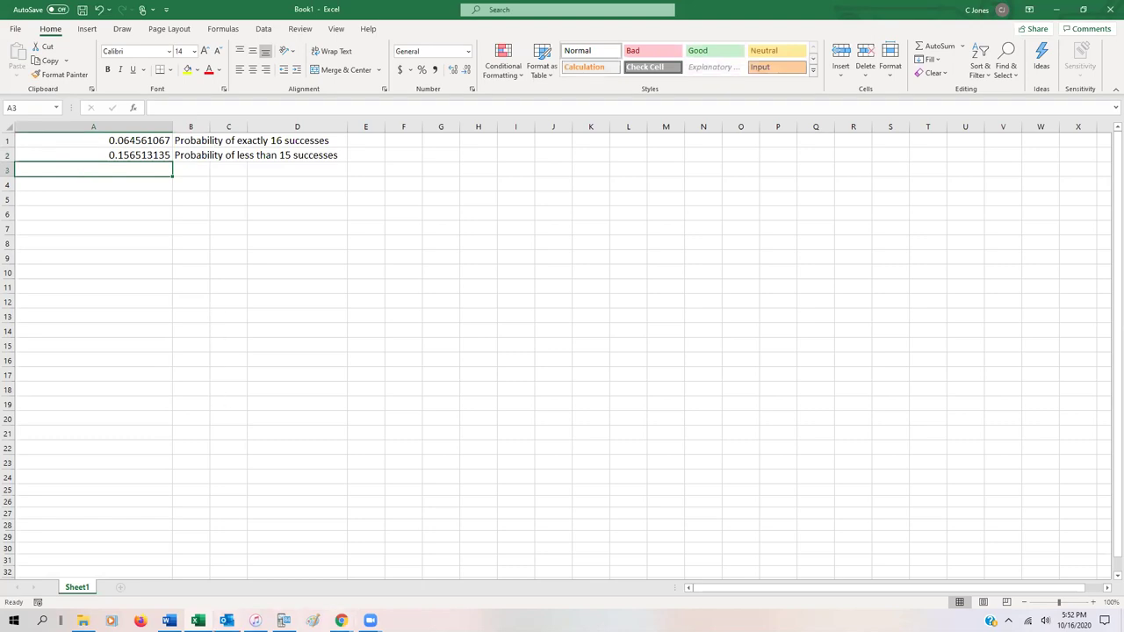
# On the blank Word page, handwrite the heading '(c) More than 22 successes' with the pen.
pyautogui.click(168, 621)
pyautogui.scroll(-5, 374, 393)
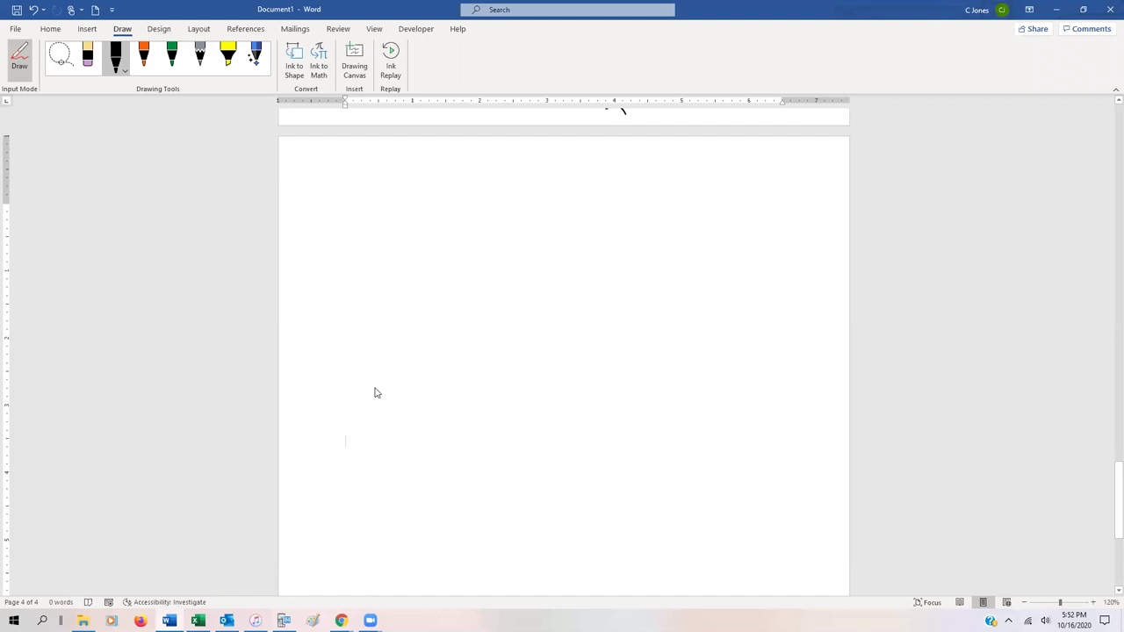
pyautogui.moveTo(313, 186)
pyautogui.mouseDown()
pyautogui.moveTo(327, 160)
pyautogui.moveTo(349, 190)
pyautogui.mouseUp()
pyautogui.moveTo(309, 151)
pyautogui.mouseDown()
pyautogui.moveTo(305, 159)
pyautogui.moveTo(376, 181)
pyautogui.moveTo(481, 168)
pyautogui.moveTo(515, 183)
pyautogui.mouseUp()
pyautogui.moveTo(594, 156)
pyautogui.mouseDown()
pyautogui.moveTo(603, 181)
pyautogui.moveTo(627, 178)
pyautogui.mouseUp()
pyautogui.moveTo(641, 157)
pyautogui.mouseDown()
pyautogui.moveTo(642, 174)
pyautogui.moveTo(660, 173)
pyautogui.mouseUp()
pyautogui.moveTo(719, 153)
pyautogui.mouseDown()
pyautogui.moveTo(701, 172)
pyautogui.moveTo(736, 159)
pyautogui.moveTo(747, 170)
pyautogui.mouseUp()
pyautogui.moveTo(763, 160)
pyautogui.mouseDown()
pyautogui.moveTo(764, 171)
pyautogui.moveTo(808, 172)
pyautogui.mouseUp()
pyautogui.moveTo(819, 165); pyautogui.dragTo(838, 181)
pyautogui.click(825, 209)
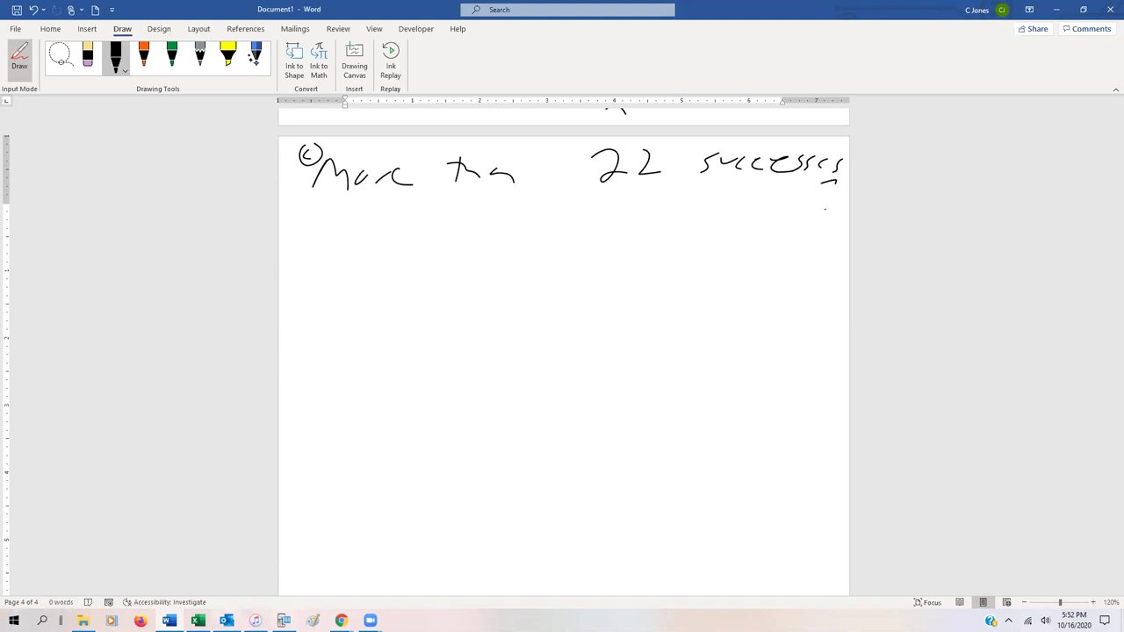
# Enter =1-POISSON(22,20,TRUE) in A3, giving 0.279388657.
pyautogui.click(198, 621)
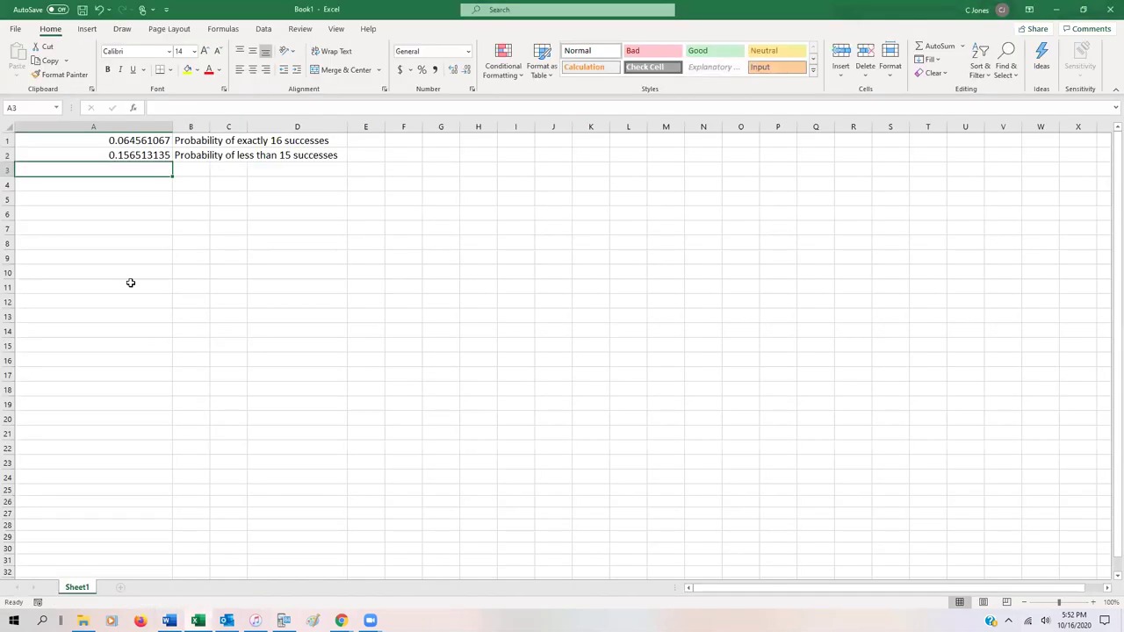
pyautogui.write('=1-po')
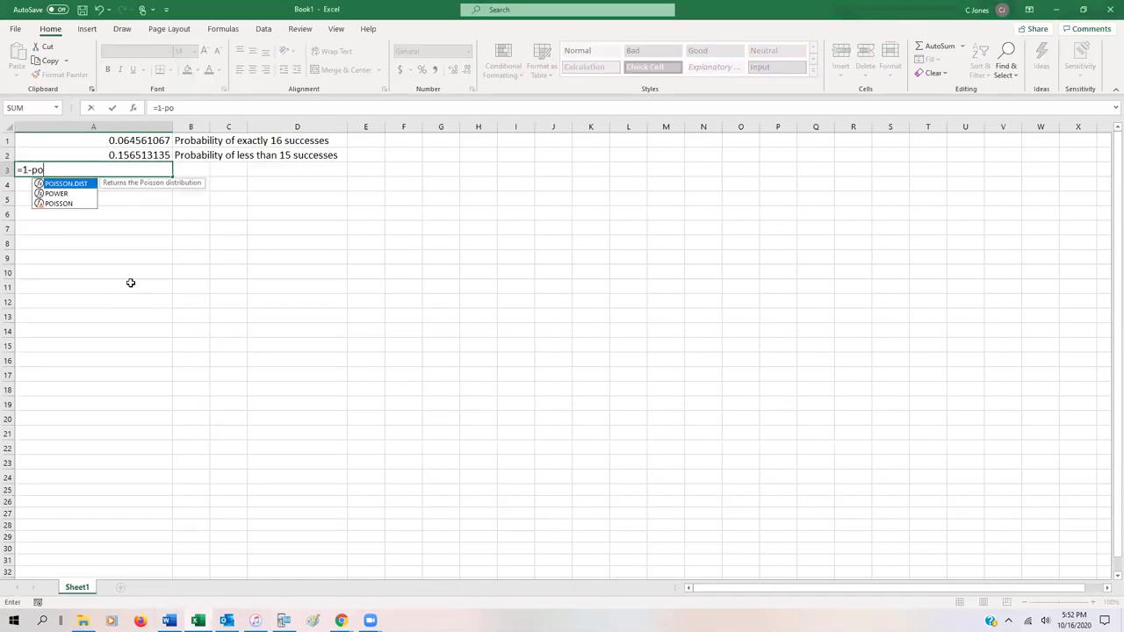
pyautogui.write('ss')
pyautogui.press('BackSpace')
pyautogui.press('BackSpace')
pyautogui.write('isso')
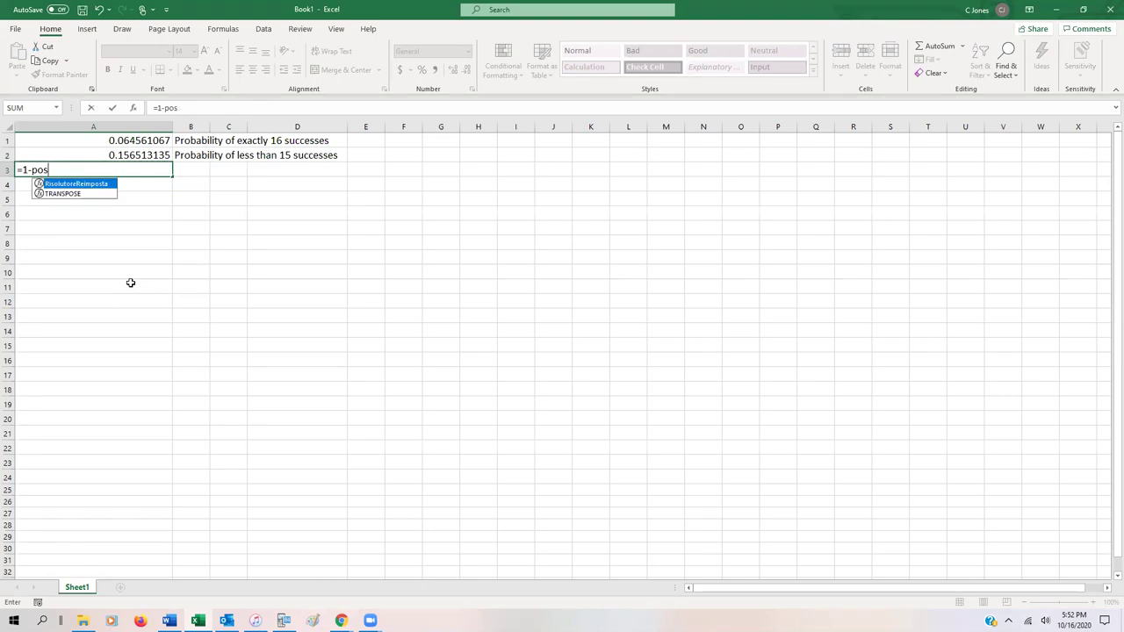
pyautogui.write('n(')
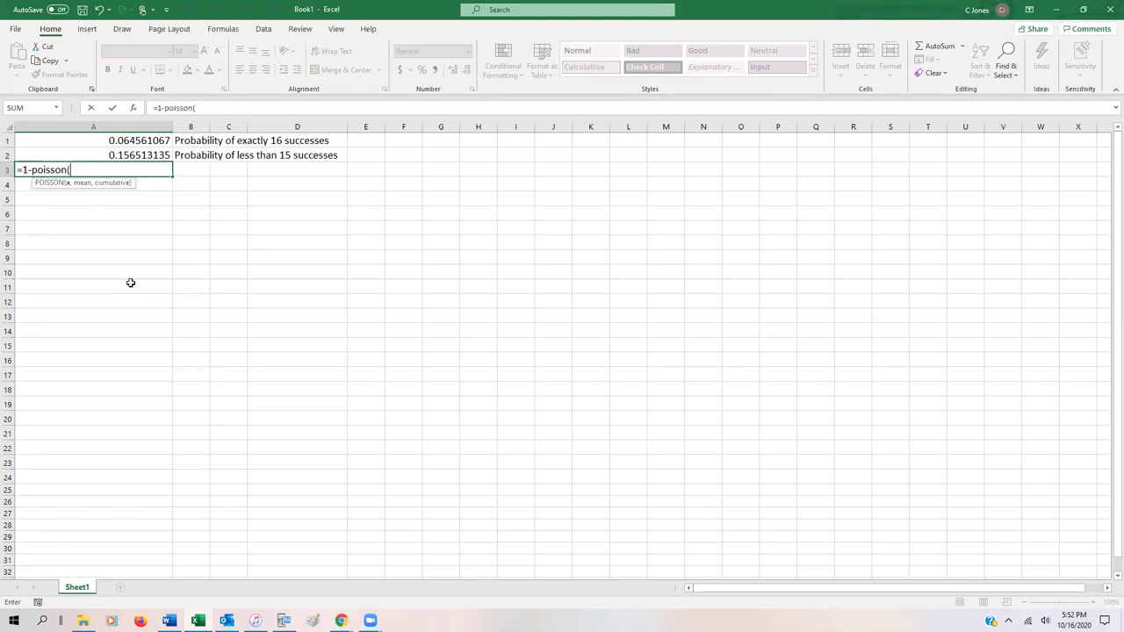
pyautogui.write('22,20,true')
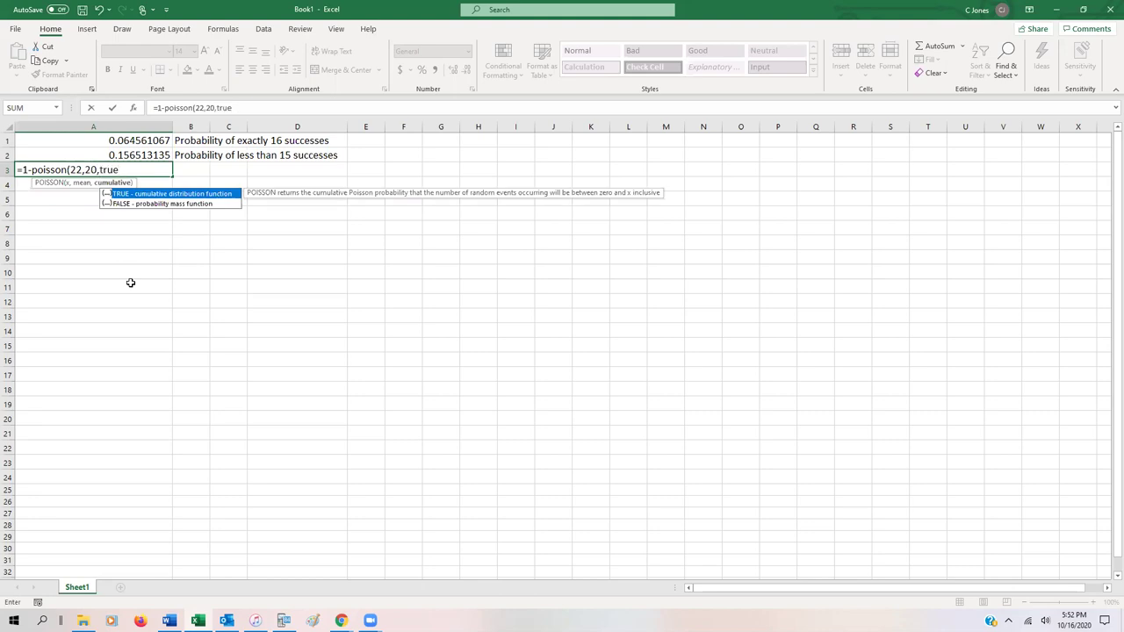
pyautogui.write(')')
pyautogui.press('Return')
pyautogui.press('Up')
pyautogui.press('Up')
# Copy B2's label into B3 and change it to 'Probability of more than 22 successes'.
pyautogui.press('Right')
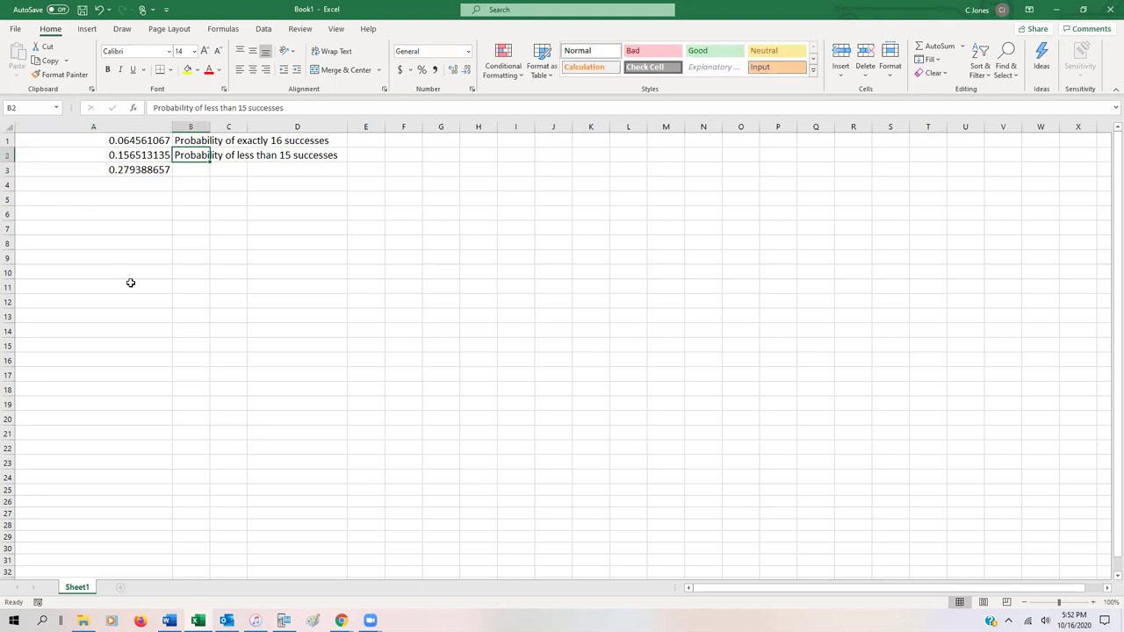
pyautogui.hotkey('ctrl', 'c')
pyautogui.press('Down')
pyautogui.hotkey('ctrl', 'v')
pyautogui.press('Escape')
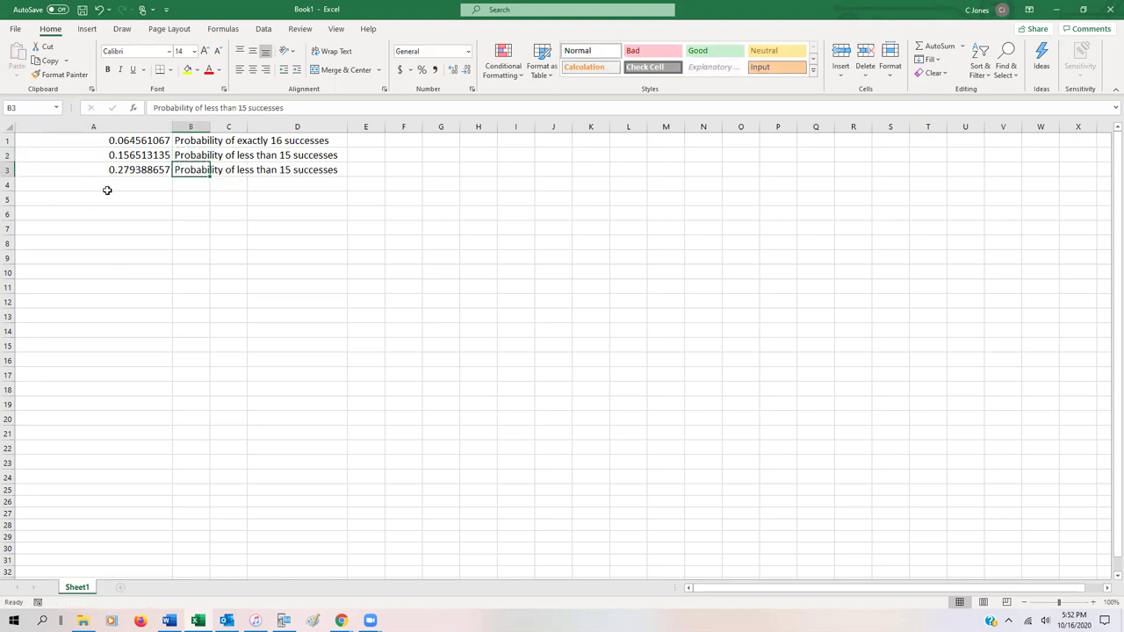
pyautogui.moveTo(204, 107); pyautogui.dragTo(247, 107)
pyautogui.write('more than 22')
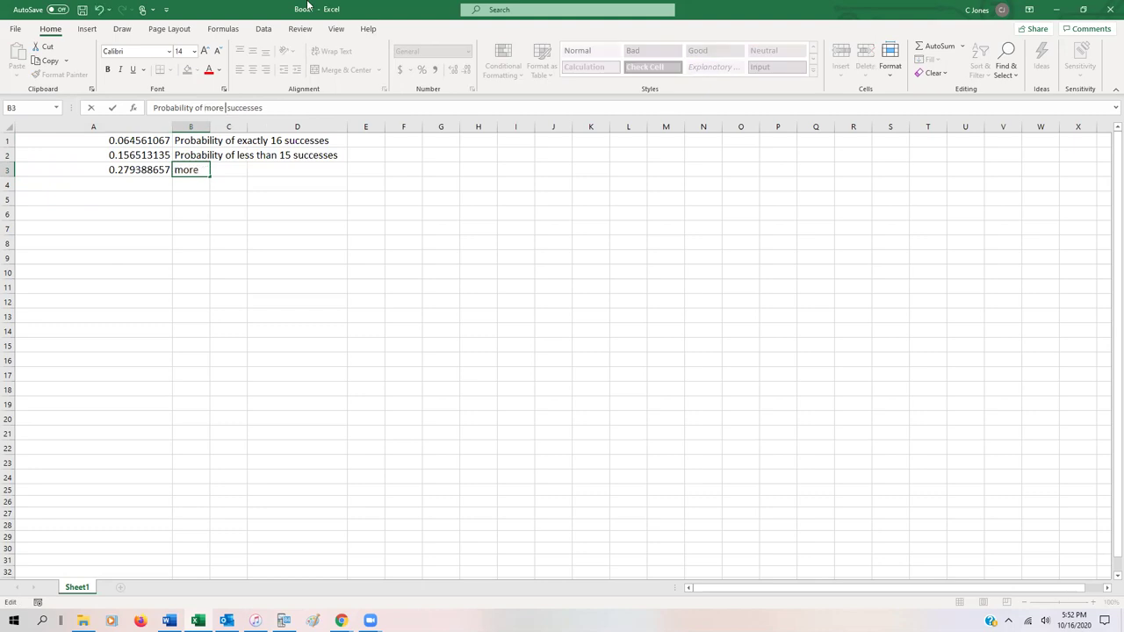
pyautogui.press('Return')
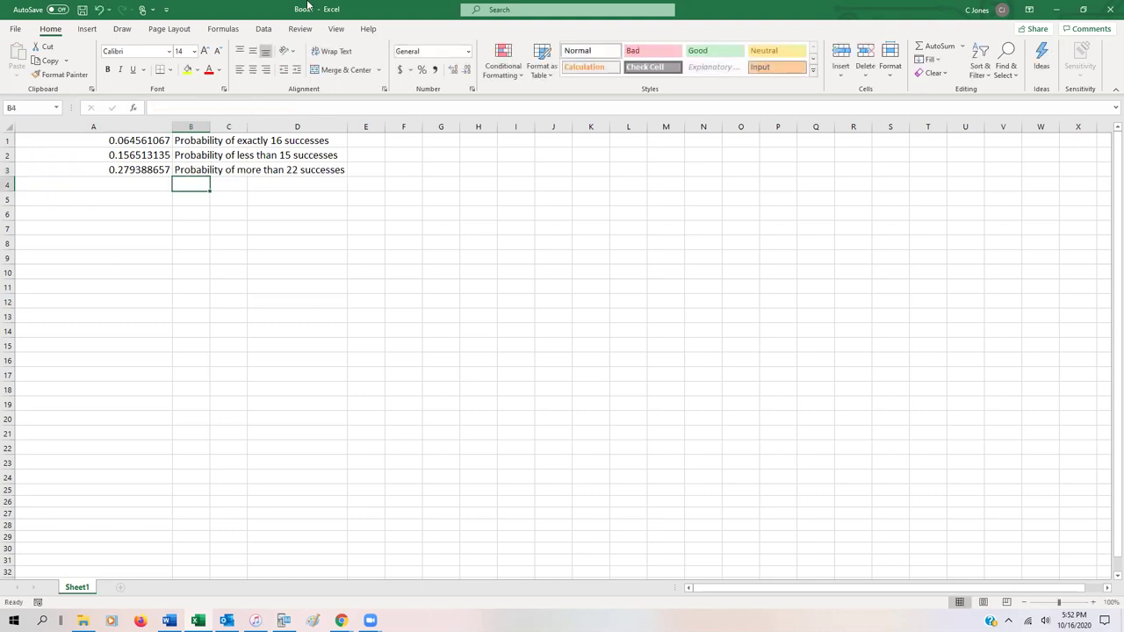
pyautogui.press('Down')
pyautogui.press('Up')
pyautogui.press('Left')
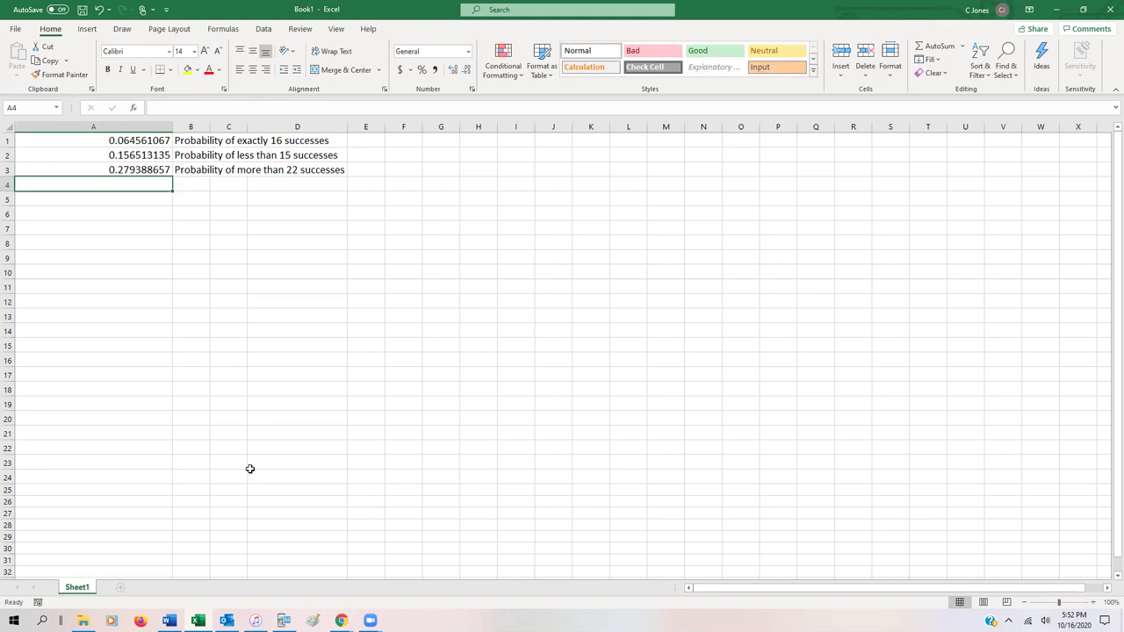
# Below part (c) in Word, handwrite '(d) Between 18 and 25'.
pyautogui.click(169, 620)
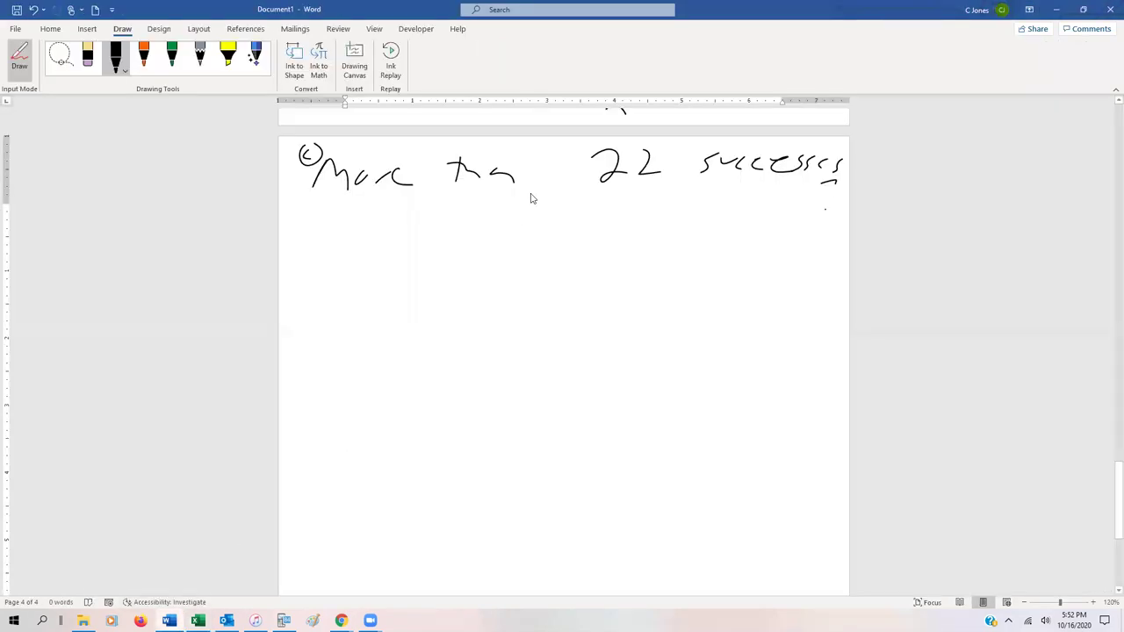
pyautogui.moveTo(312, 227)
pyautogui.mouseDown()
pyautogui.moveTo(307, 246)
pyautogui.moveTo(325, 259)
pyautogui.moveTo(399, 261)
pyautogui.mouseUp()
pyautogui.click(393, 249)
pyautogui.moveTo(422, 226)
pyautogui.mouseDown()
pyautogui.moveTo(420, 262)
pyautogui.moveTo(429, 234)
pyautogui.mouseUp()
pyautogui.moveTo(441, 248); pyautogui.dragTo(478, 248)
pyautogui.moveTo(490, 242); pyautogui.dragTo(625, 249)
pyautogui.moveTo(634, 242); pyautogui.dragTo(669, 242)
pyautogui.moveTo(680, 244)
pyautogui.mouseDown()
pyautogui.moveTo(698, 225)
pyautogui.moveTo(752, 250)
pyautogui.mouseUp()
pyautogui.moveTo(766, 226); pyautogui.dragTo(765, 249)
pyautogui.moveTo(769, 224); pyautogui.dragTo(781, 223)
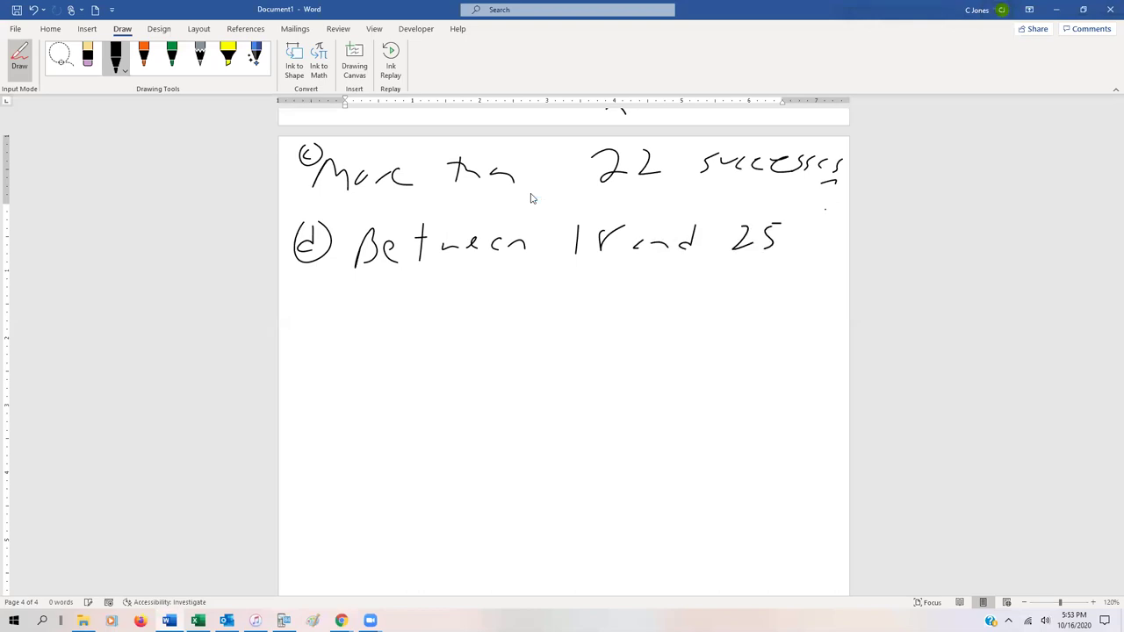
# Handwrite 'successes?' on the next line to complete part (d).
pyautogui.moveTo(376, 288)
pyautogui.mouseDown()
pyautogui.moveTo(358, 322)
pyautogui.moveTo(401, 293)
pyautogui.moveTo(418, 301)
pyautogui.mouseUp()
pyautogui.moveTo(423, 292); pyautogui.dragTo(451, 299)
pyautogui.moveTo(467, 286)
pyautogui.mouseDown()
pyautogui.moveTo(495, 300)
pyautogui.moveTo(520, 281)
pyautogui.mouseUp()
pyautogui.moveTo(532, 280)
pyautogui.mouseDown()
pyautogui.moveTo(541, 295)
pyautogui.moveTo(529, 301)
pyautogui.mouseUp()
pyautogui.moveTo(557, 271); pyautogui.dragTo(558, 285)
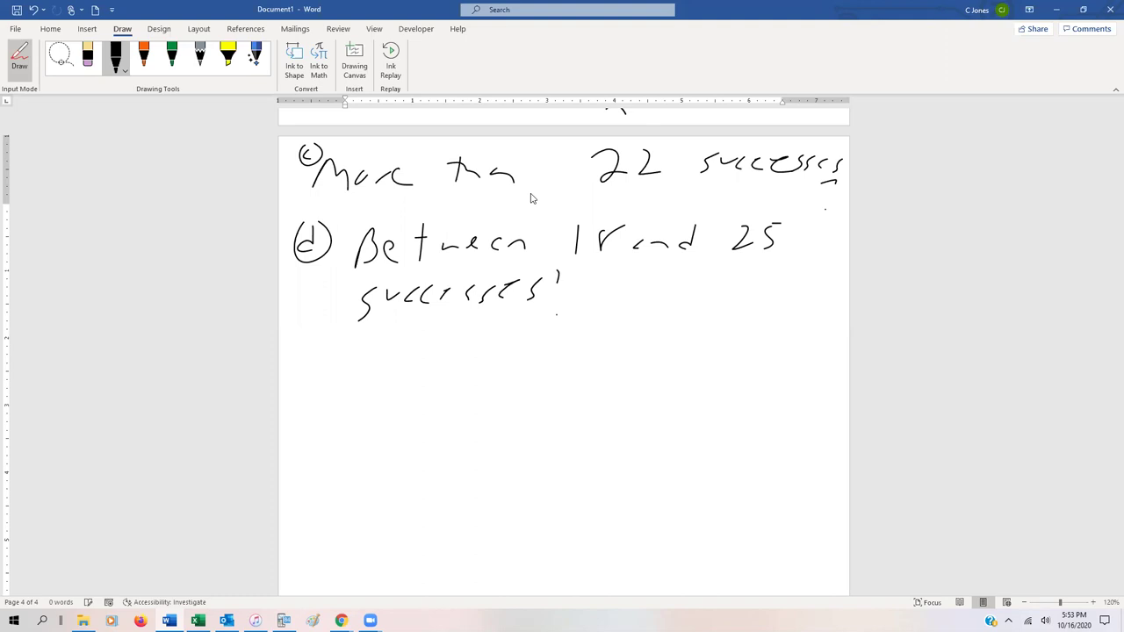
# In Excel's A4, enter =POISSON(25,20,TRUE)-POISSON(18,20,TRUE), giving 0.506393078.
pyautogui.click(198, 621)
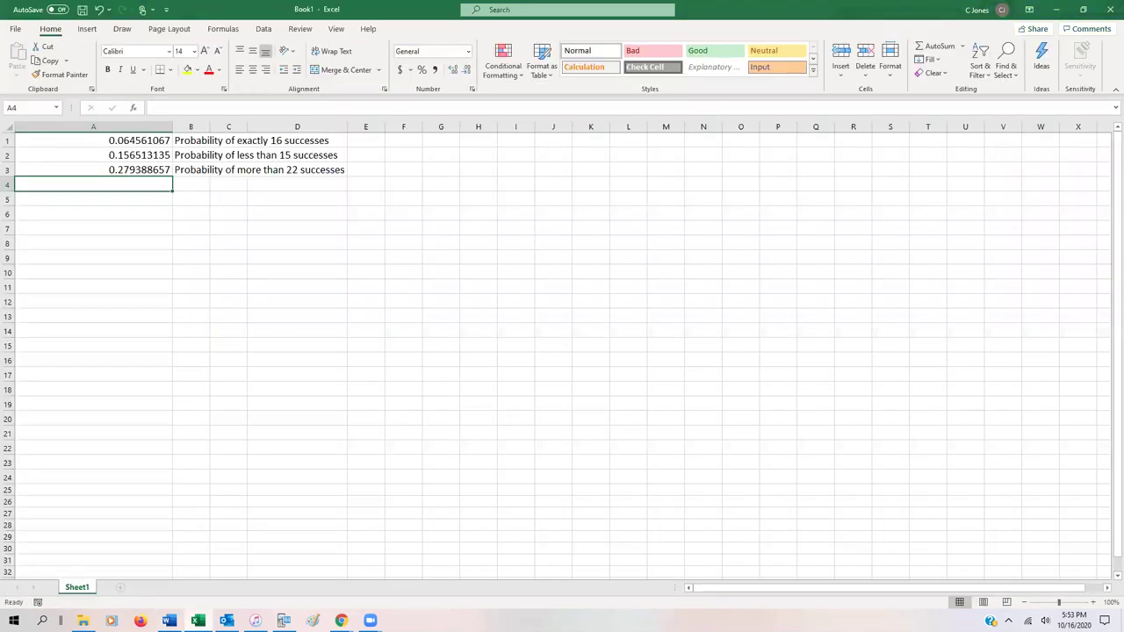
pyautogui.write('=')
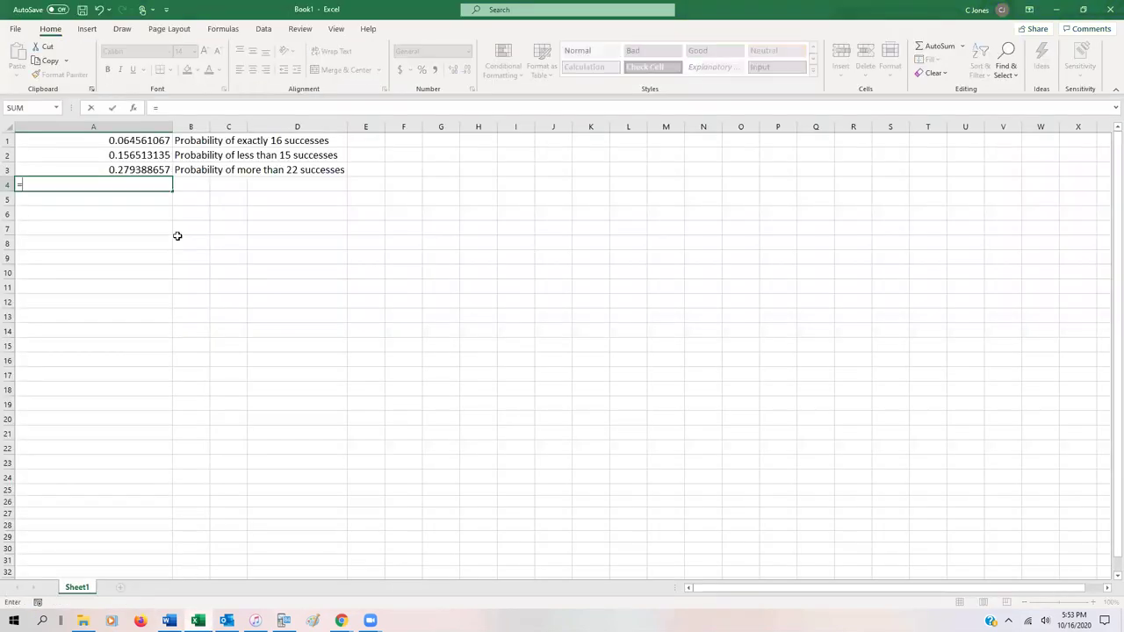
pyautogui.write('poisson(')
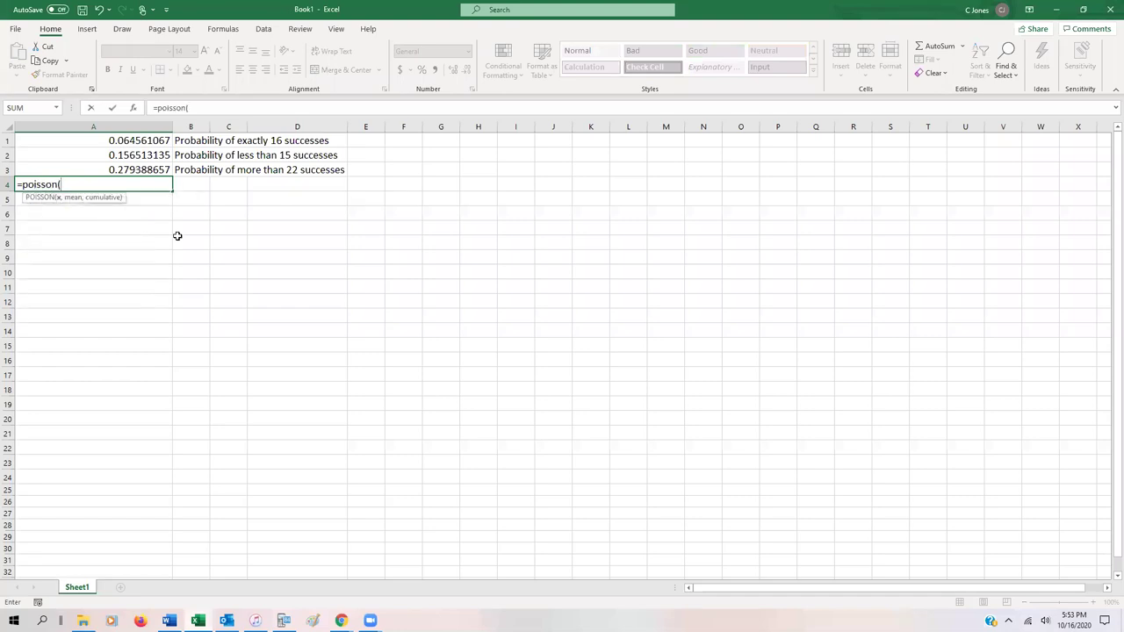
pyautogui.write('25,20,tri')
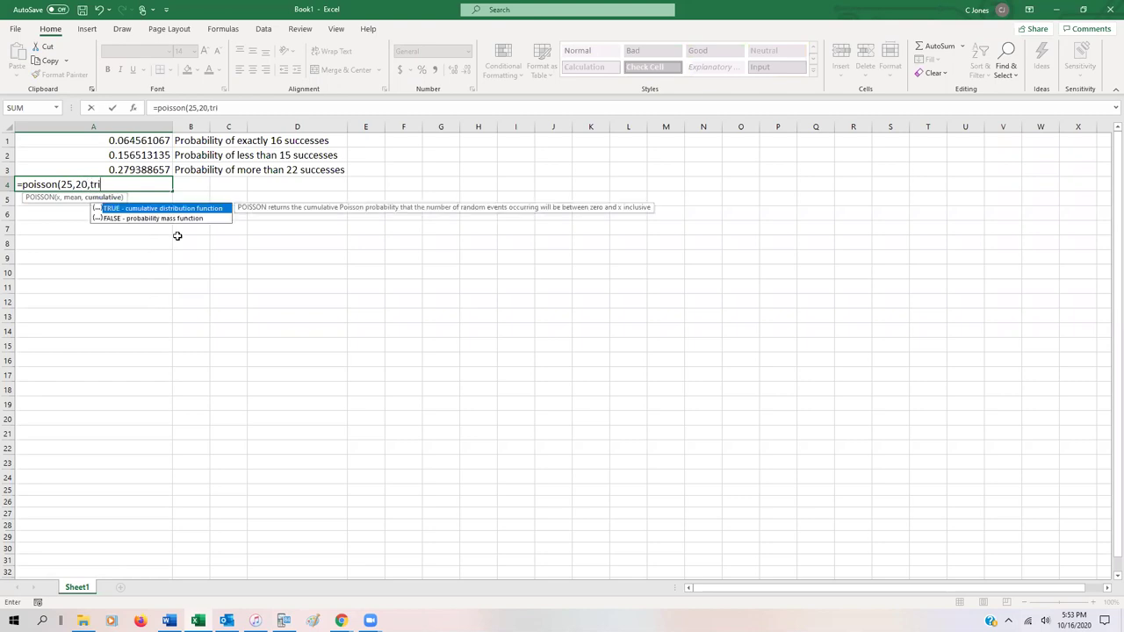
pyautogui.write('ue)')
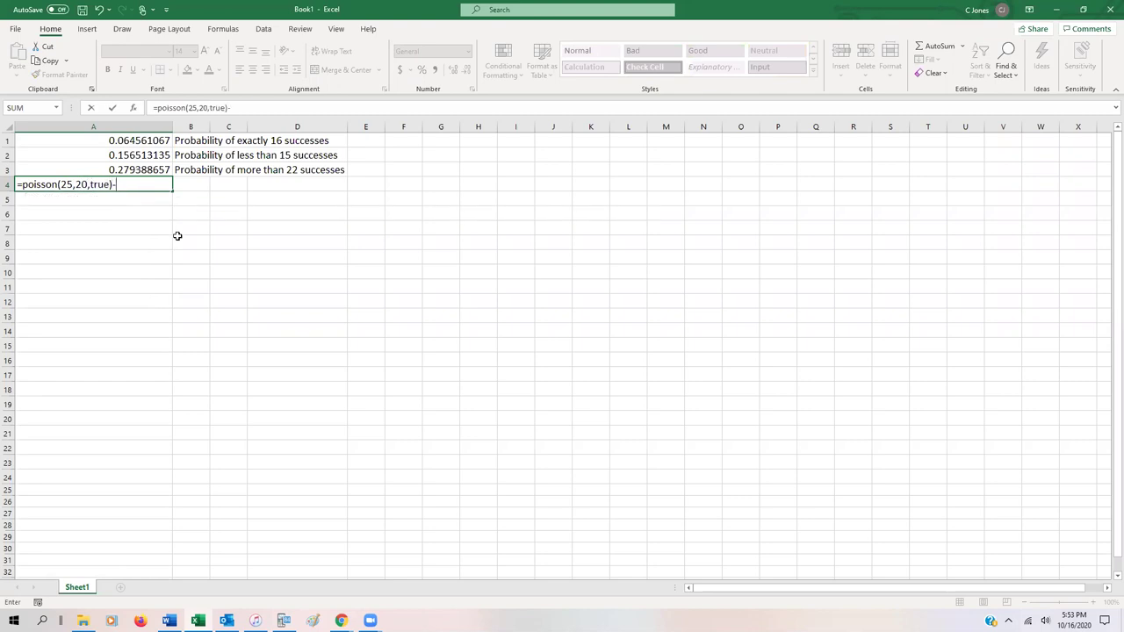
pyautogui.write('-po')
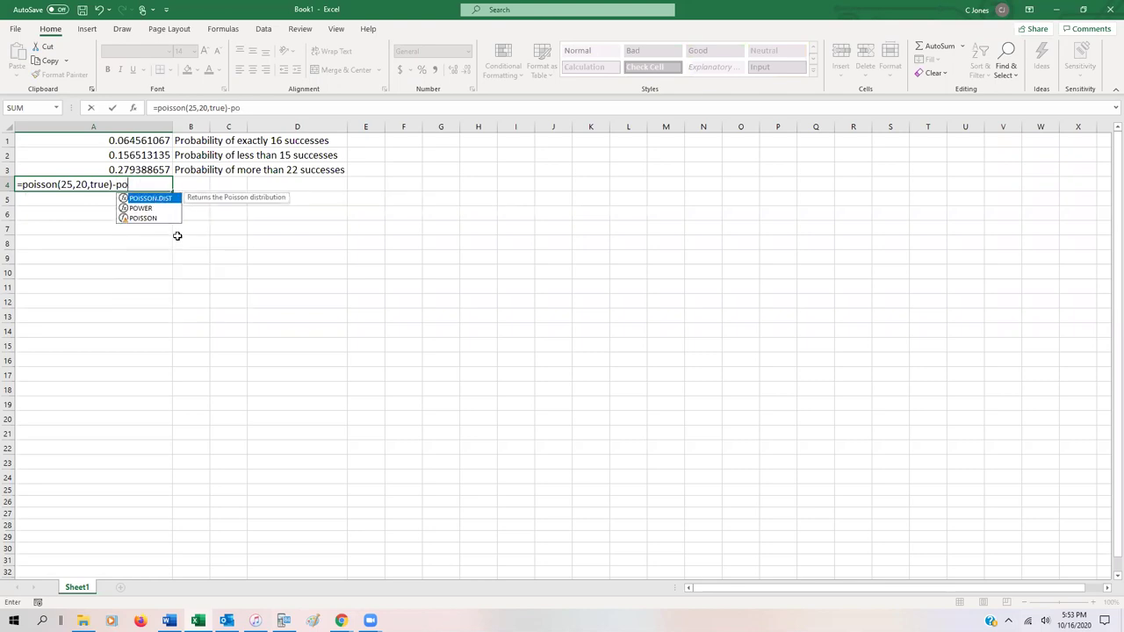
pyautogui.write('isson(18')
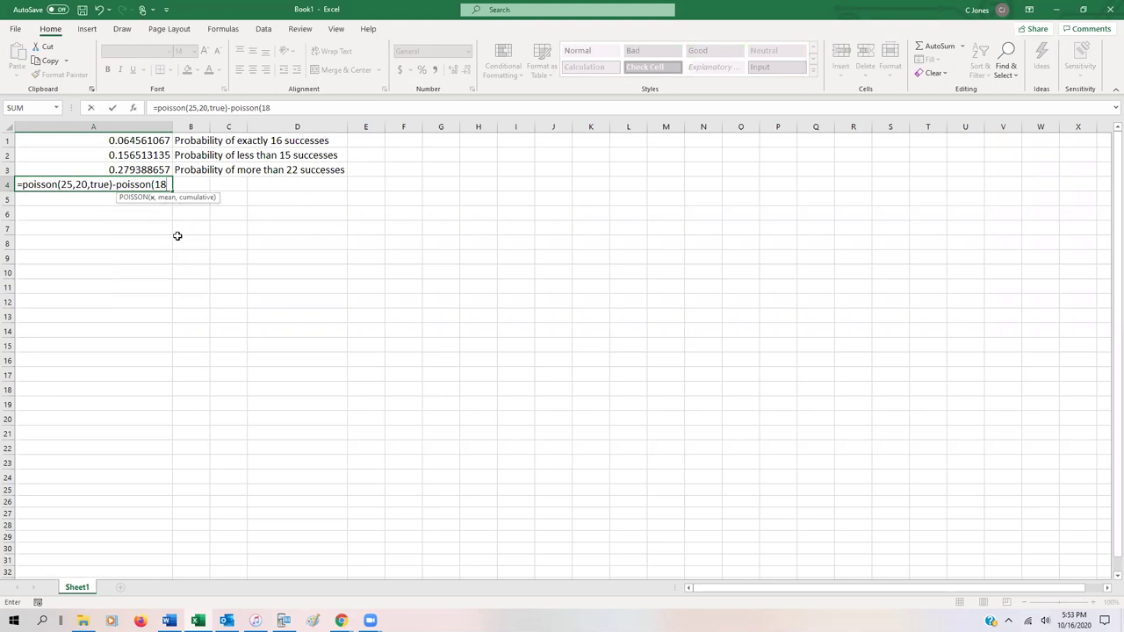
pyautogui.write(',20,')
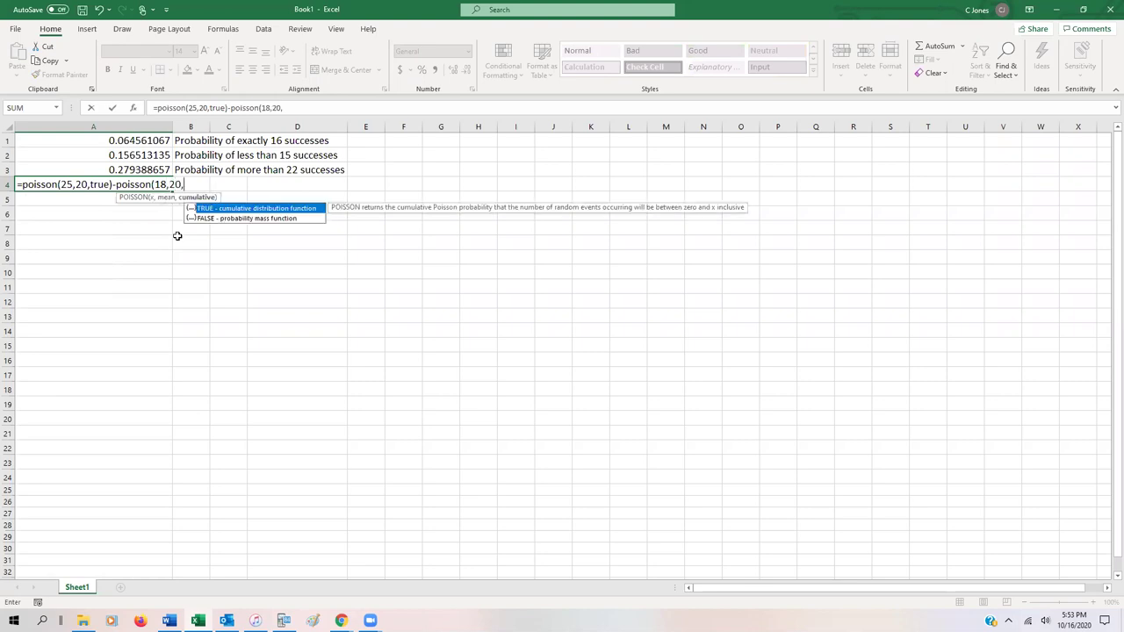
pyautogui.write('true)')
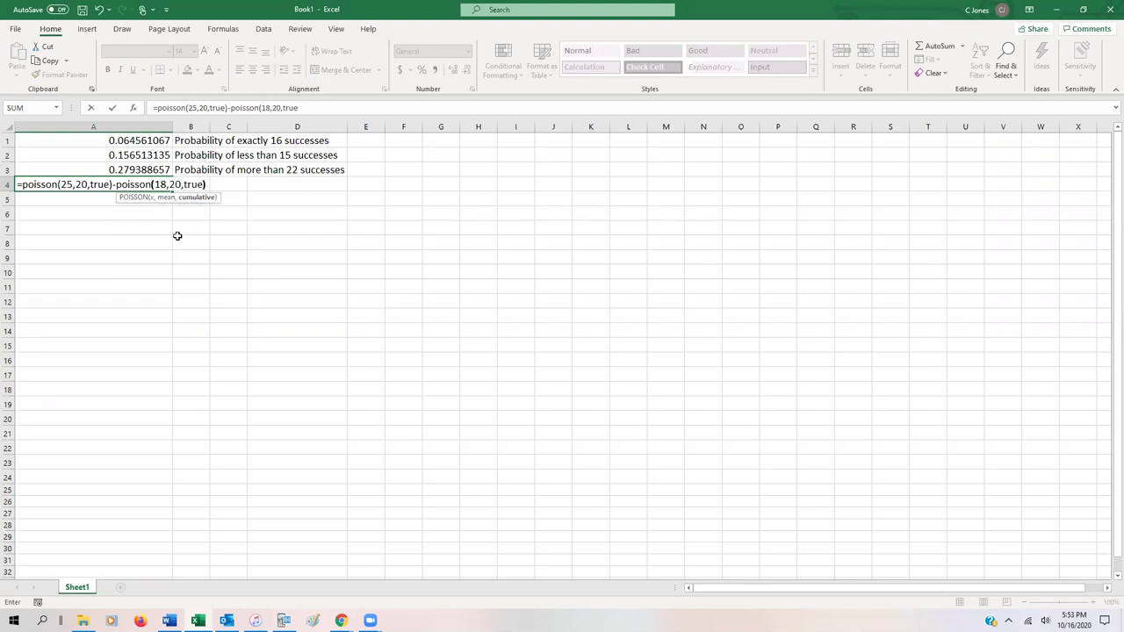
pyautogui.press('Return')
pyautogui.press('Up')
# Label B4 'Probability of between 18 & 25 successes'.
pyautogui.press('Right')
pyautogui.write('Prob')
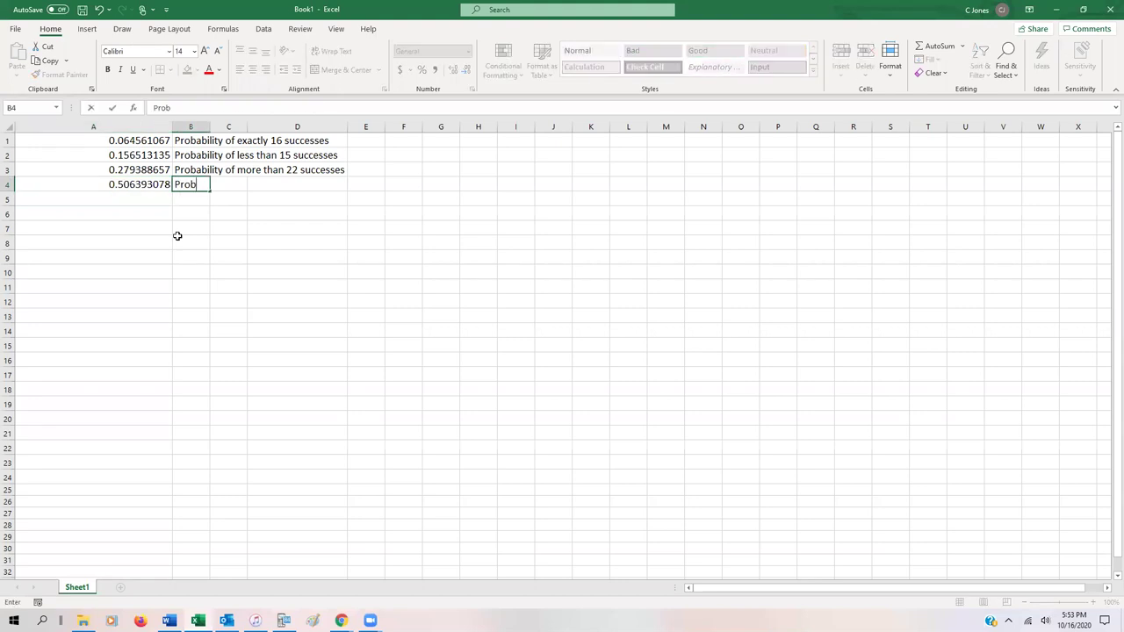
pyautogui.write('ability of between ')
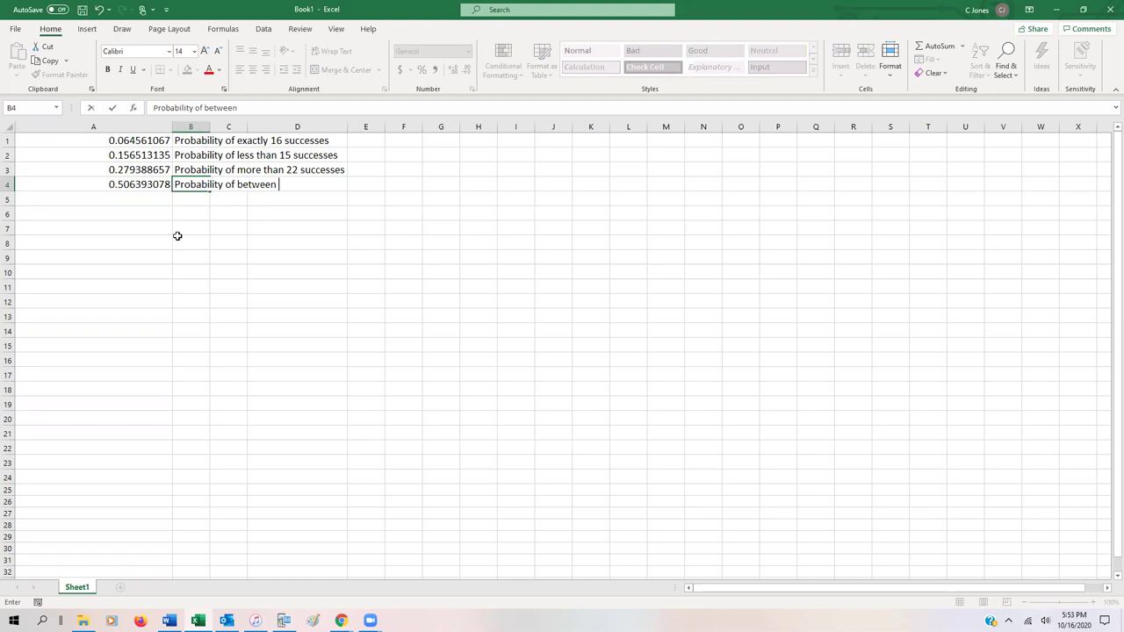
pyautogui.write('2')
pyautogui.press('BackSpace')
pyautogui.write('18 & 25 successes')
pyautogui.press('Return')
pyautogui.press('Return')
pyautogui.press('Return')
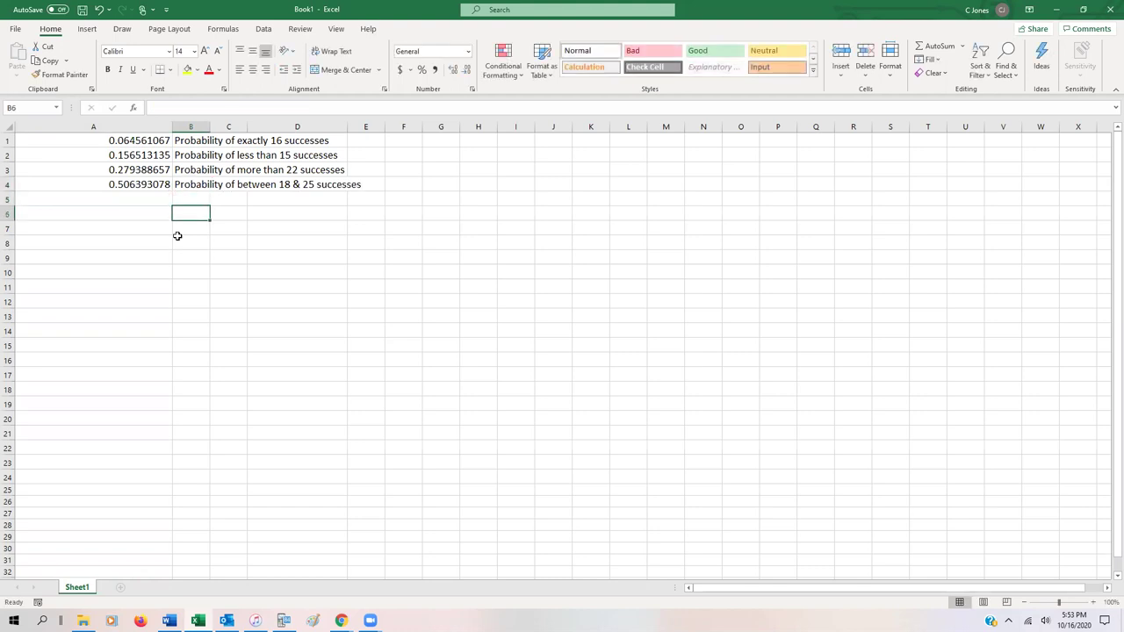
pyautogui.press('Up')
pyautogui.press('Left')
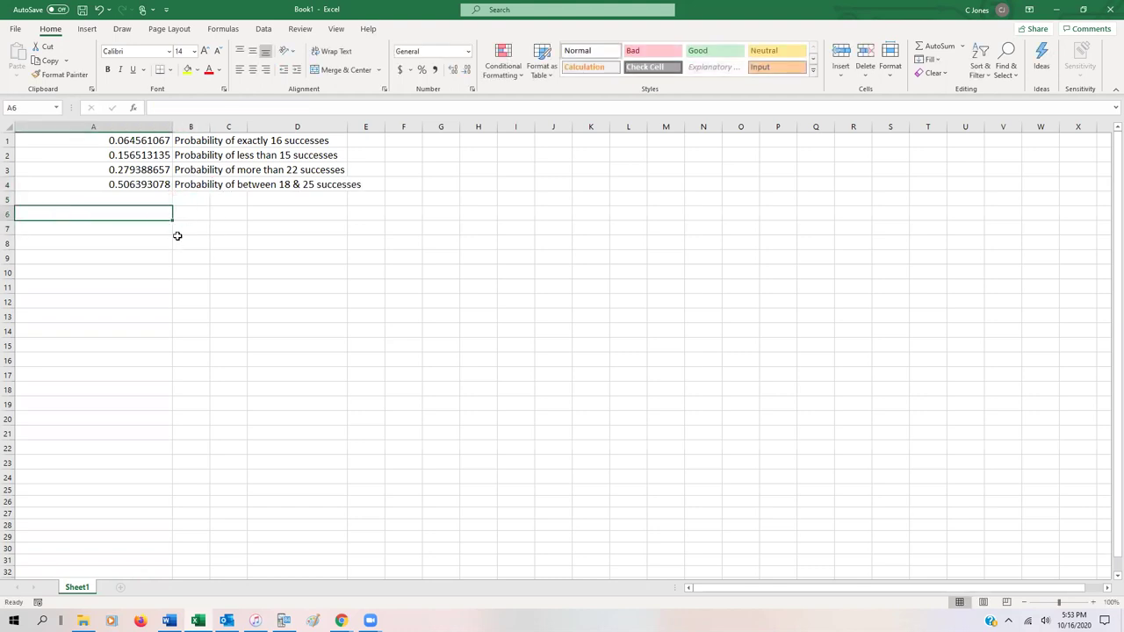
# Show the four POISSON formulas in A1:A4 with Ctrl+` and widen column B to fit labels.
pyautogui.hotkey('ctrl', '`')
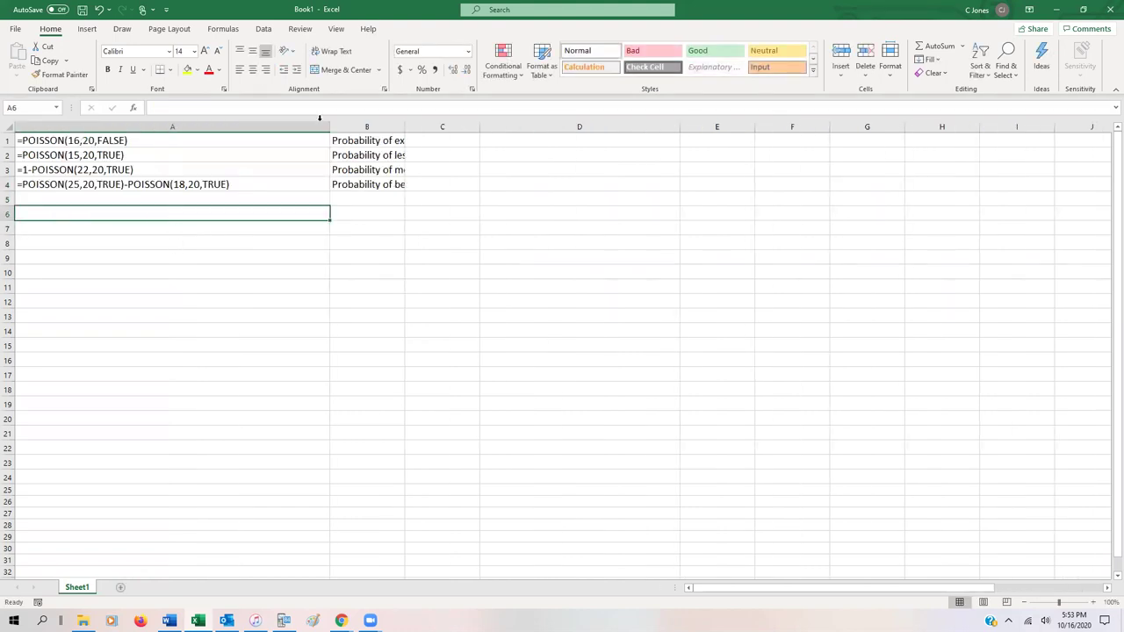
pyautogui.moveTo(402, 123); pyautogui.dragTo(652, 123)
pyautogui.moveTo(141, 142); pyautogui.dragTo(132, 185)
pyautogui.click(132, 186)
pyautogui.moveTo(118, 143); pyautogui.dragTo(124, 186)
pyautogui.click(126, 196)
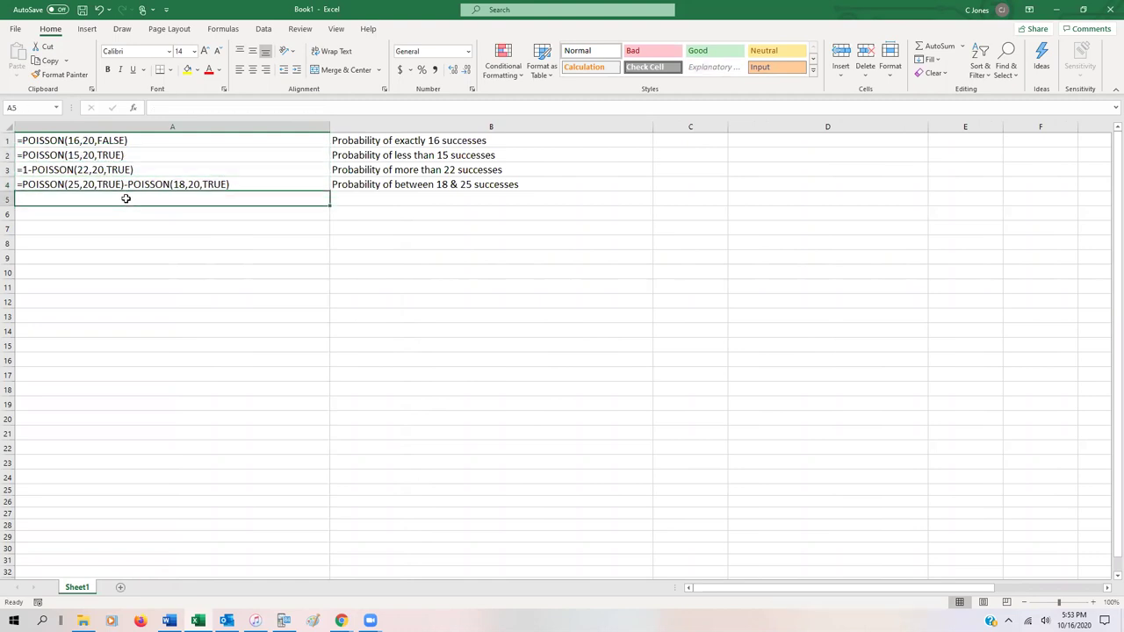
pyautogui.hotkey('ctrl', '`')
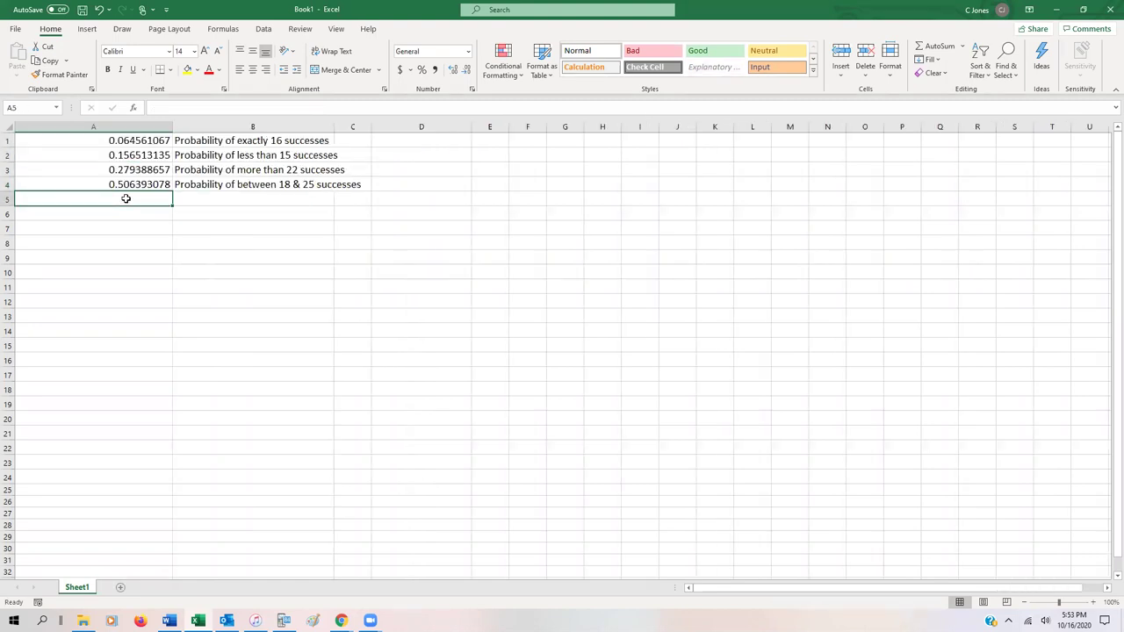
pyautogui.hotkey('ctrl', '`')
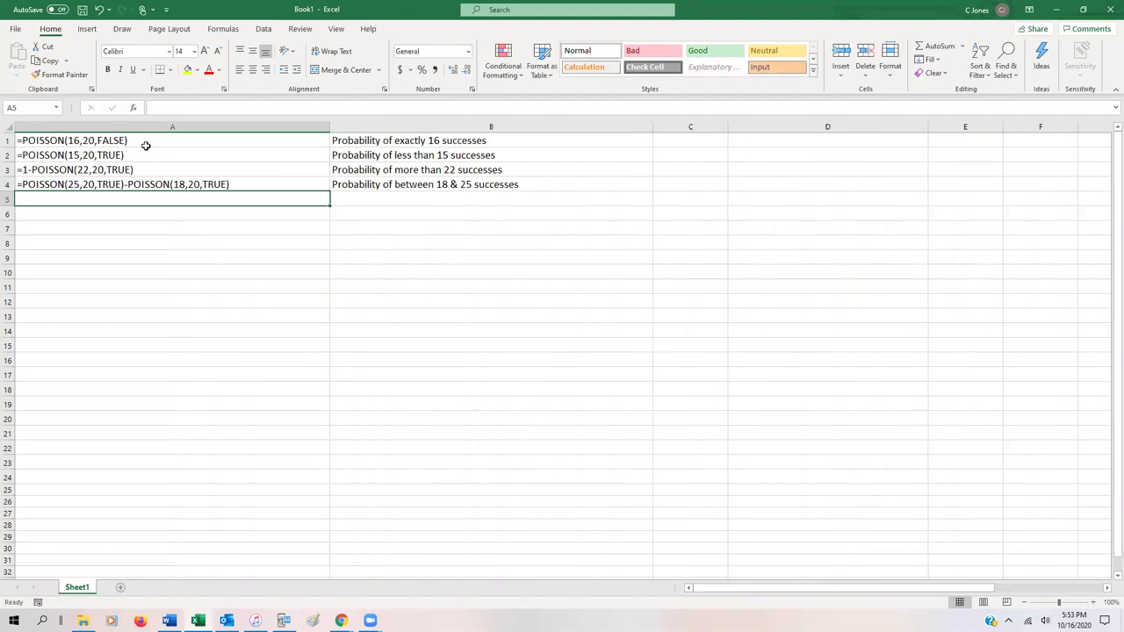